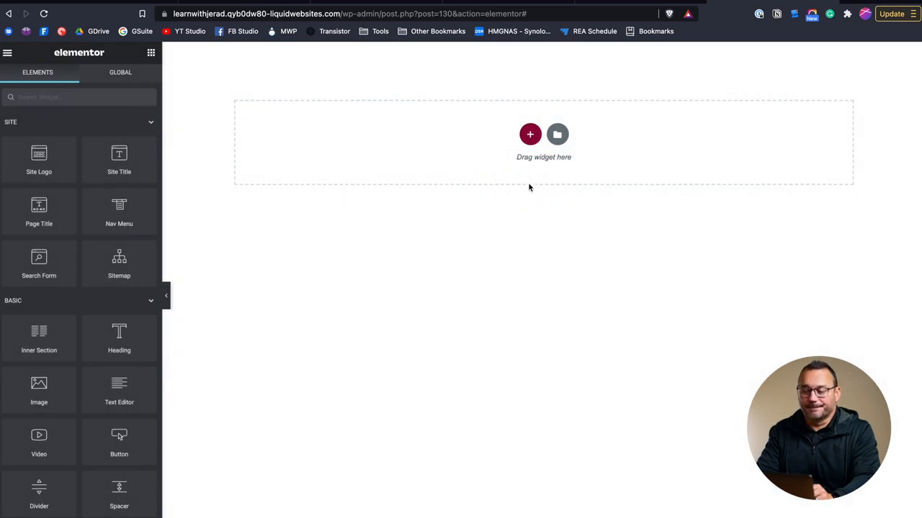
Step: Add a two-column section with a narrow first column and a wide second one, and place the Site Logo widget in the narrow column
click(530, 136)
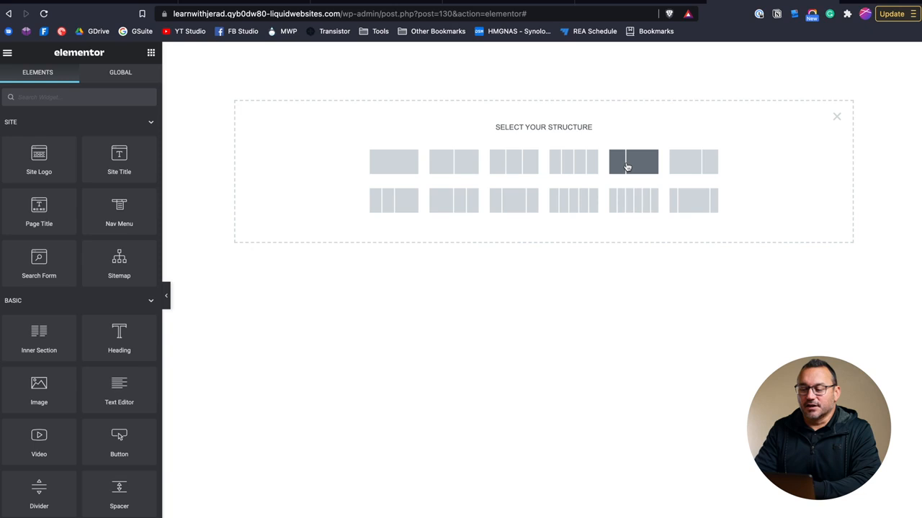
click(626, 167)
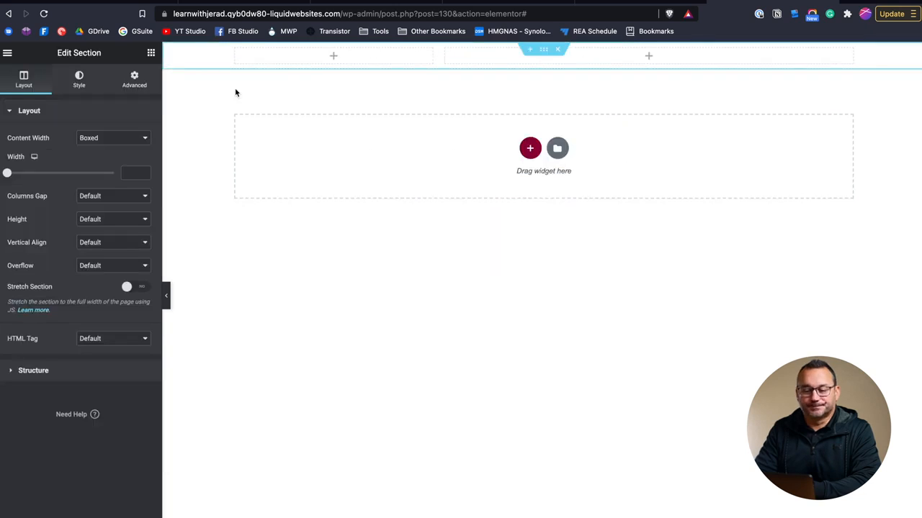
click(151, 52)
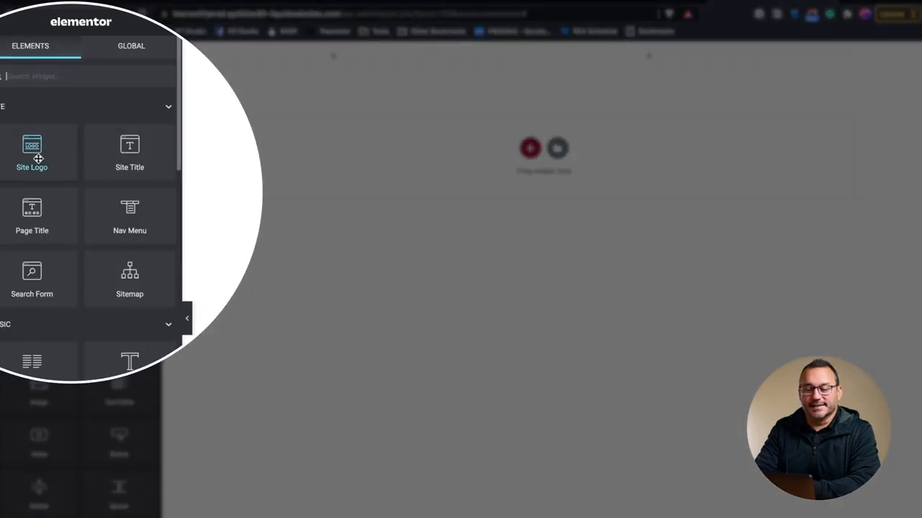
drag(38, 152, 333, 46)
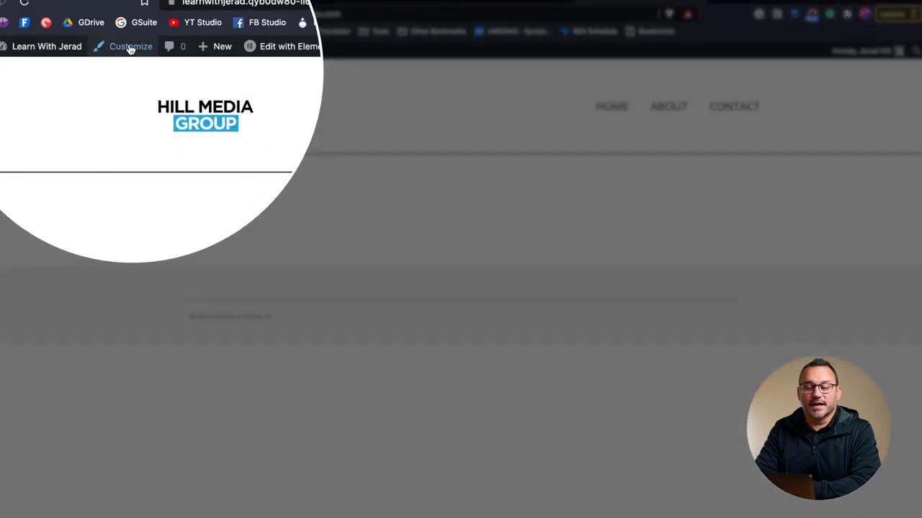
Step: Examine the site's Logo & Title settings in the WordPress Customizer to see where the site logo is defined
click(120, 49)
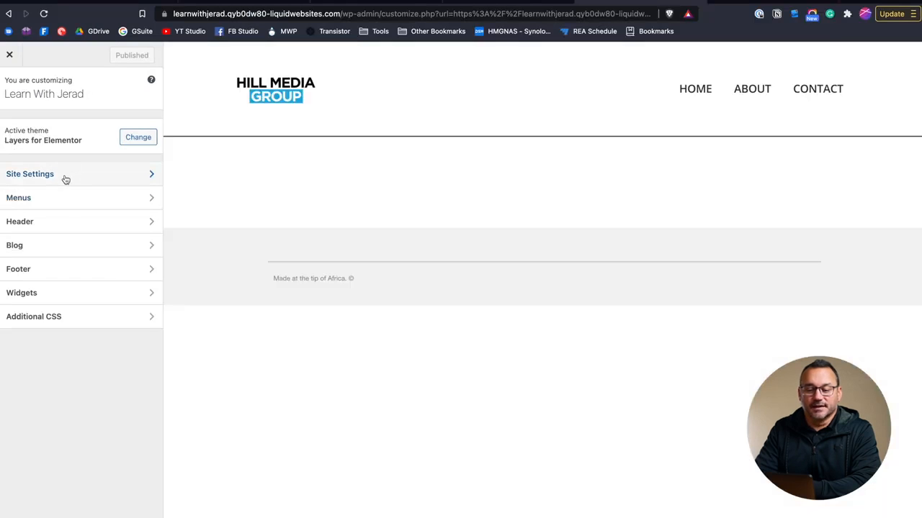
click(65, 179)
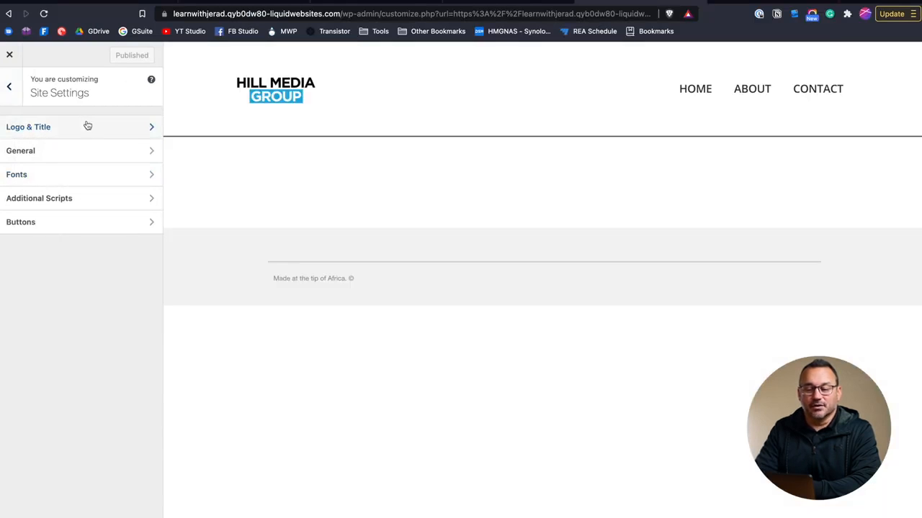
click(87, 126)
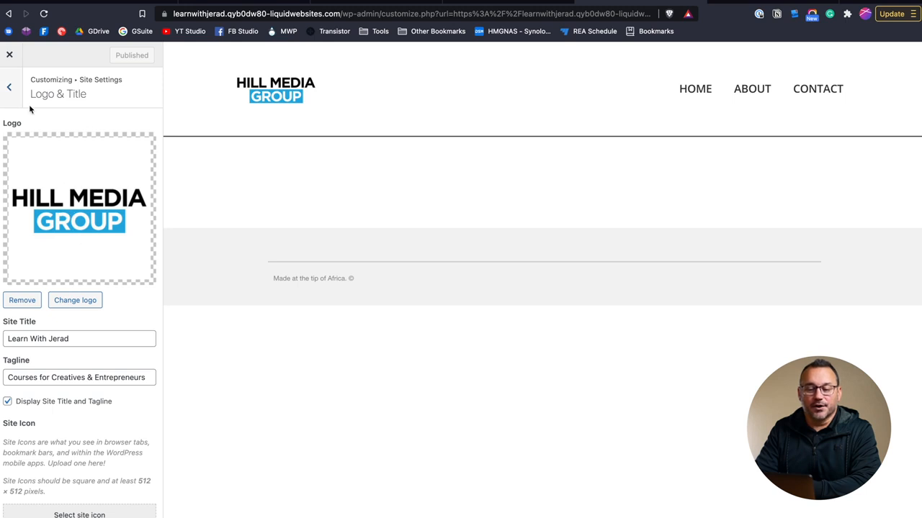
click(10, 89)
click(13, 90)
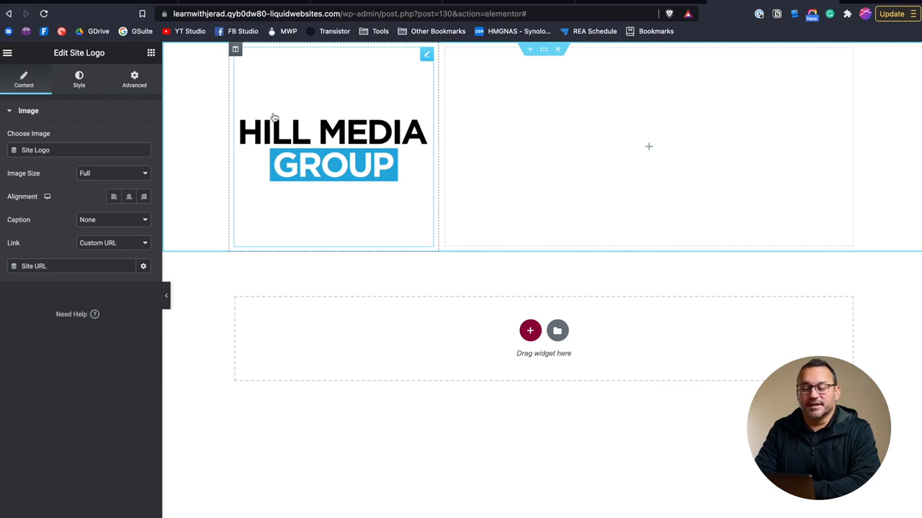
Step: Set the site logo's image size to Medium - 300 x 300
click(151, 54)
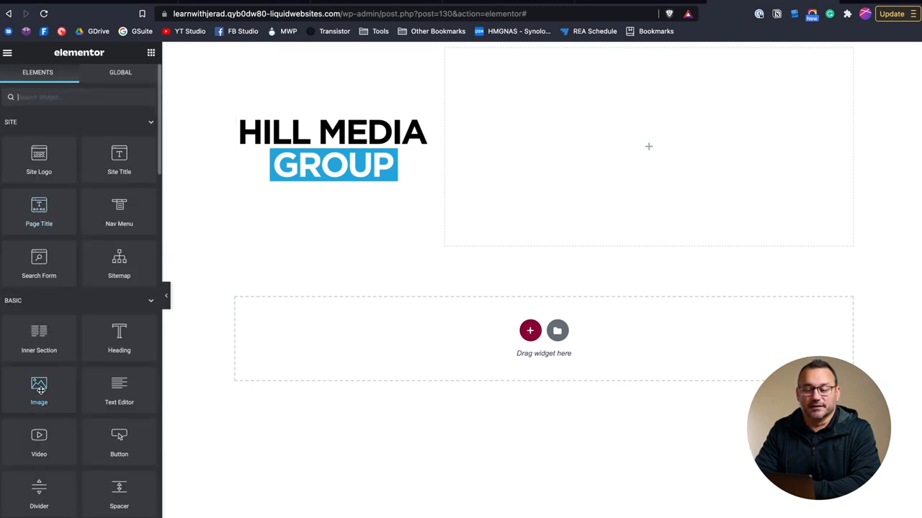
click(335, 124)
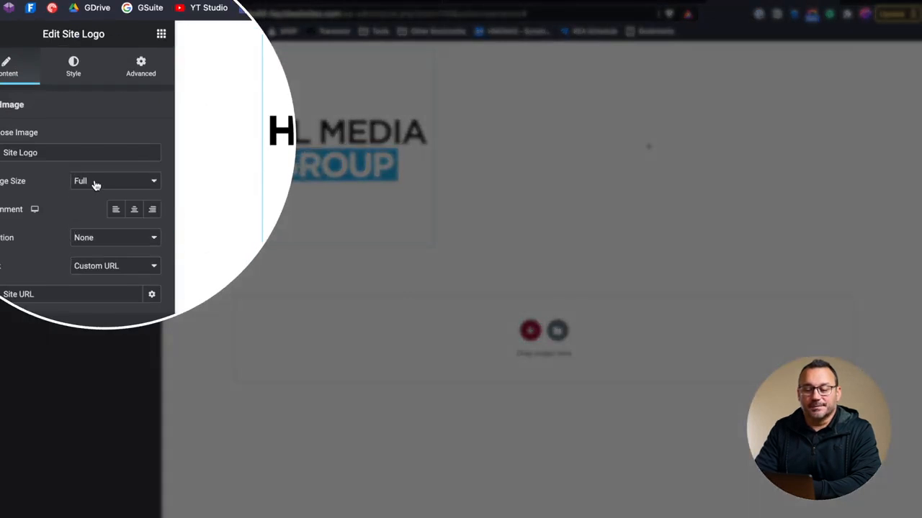
click(94, 184)
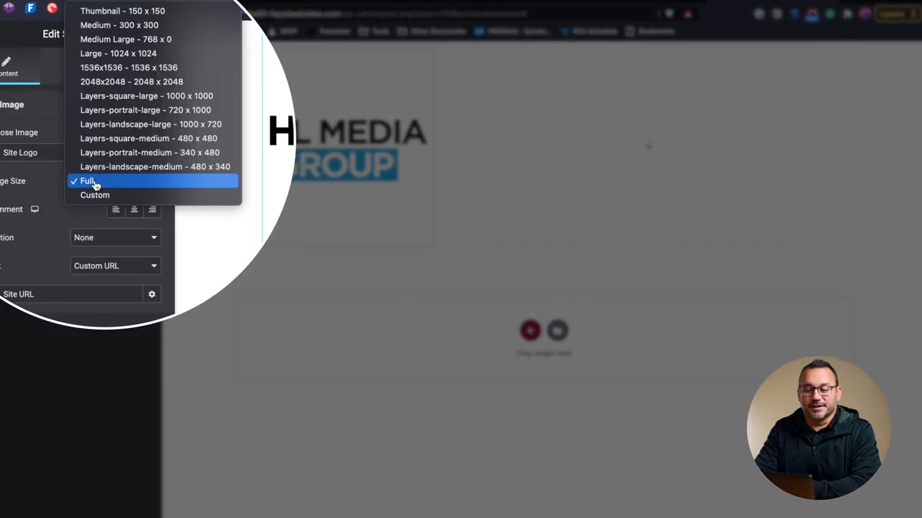
click(129, 27)
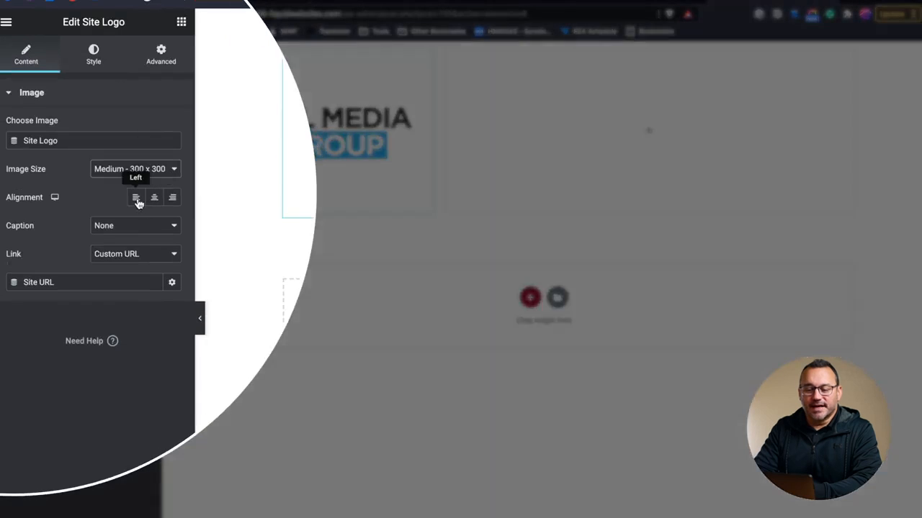
click(120, 177)
click(141, 173)
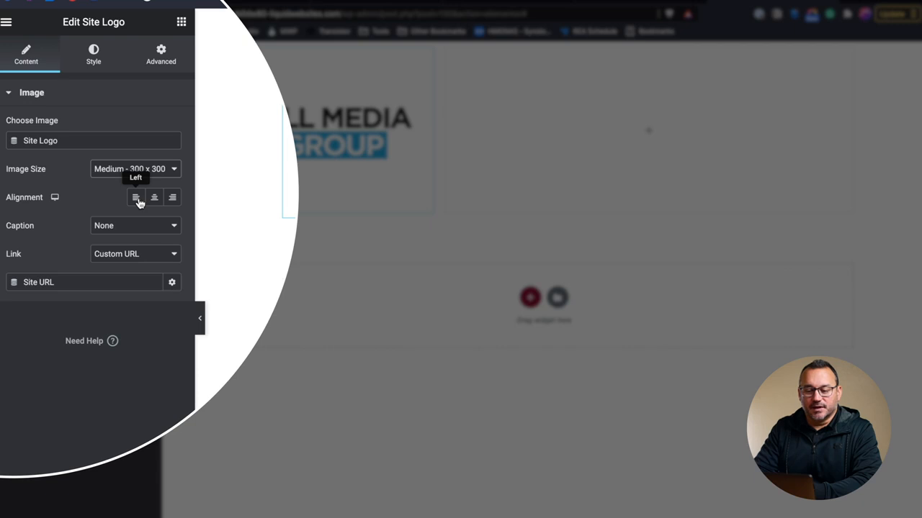
Step: Set the site logo's width to 40%
click(94, 54)
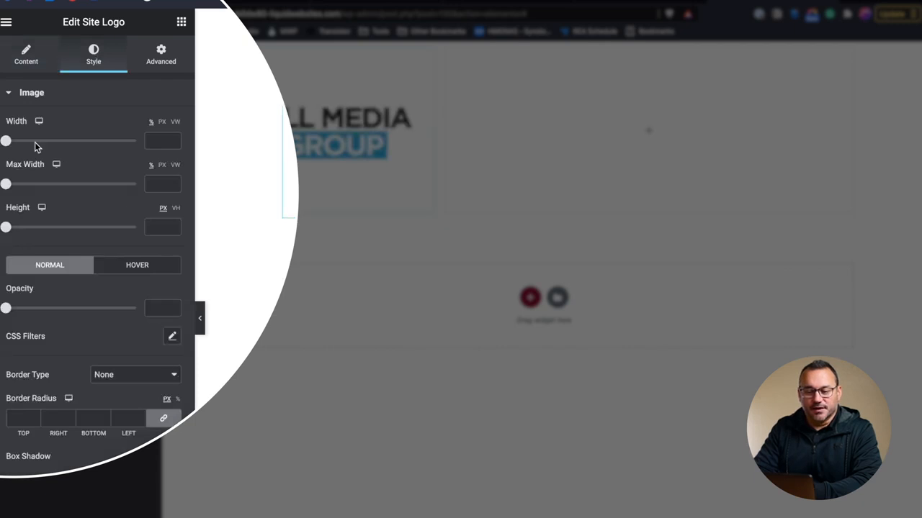
drag(8, 144, 61, 149)
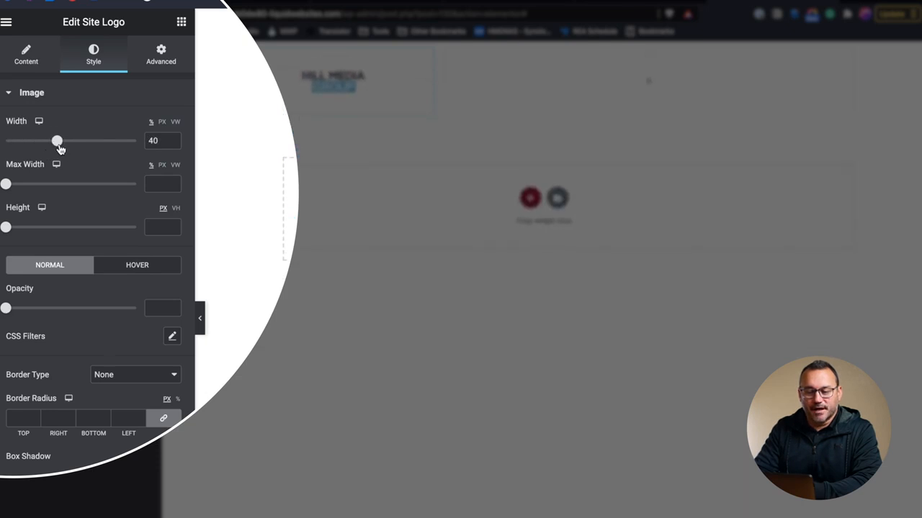
click(31, 62)
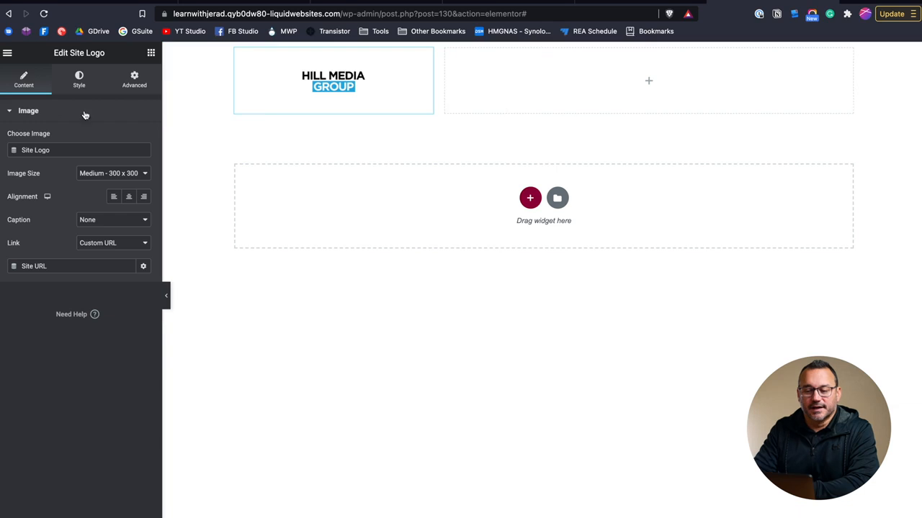
Step: Add an Inner Section widget to the empty wide column beside the logo
click(151, 53)
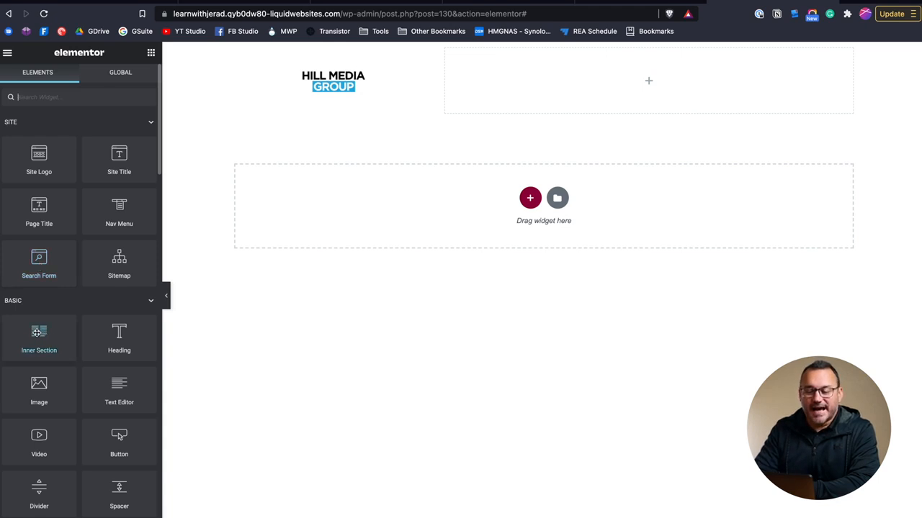
drag(39, 333, 547, 79)
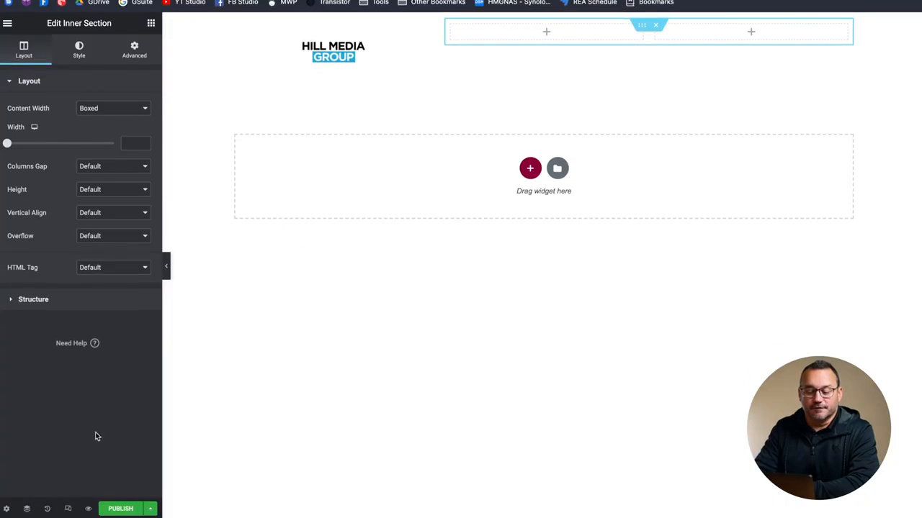
Step: Preview the section layout at tablet and mobile sizes and return to the desktop view
click(69, 509)
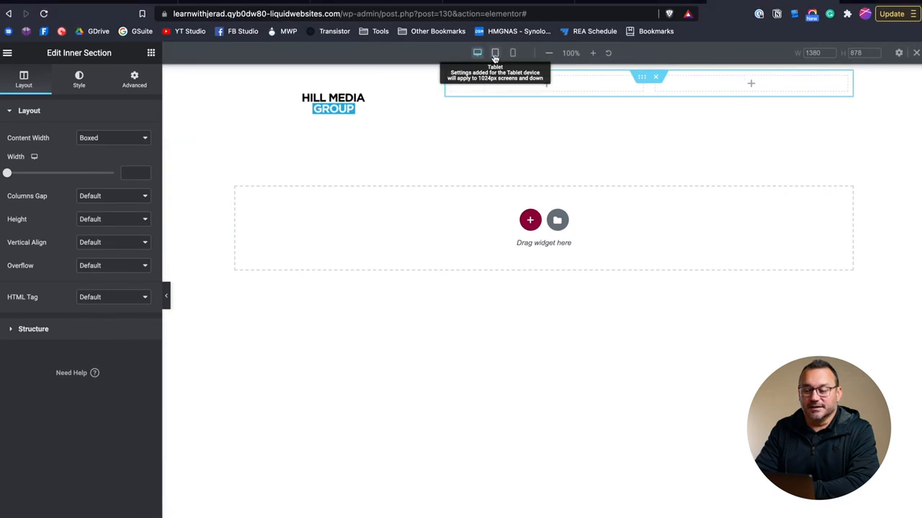
click(494, 53)
click(514, 53)
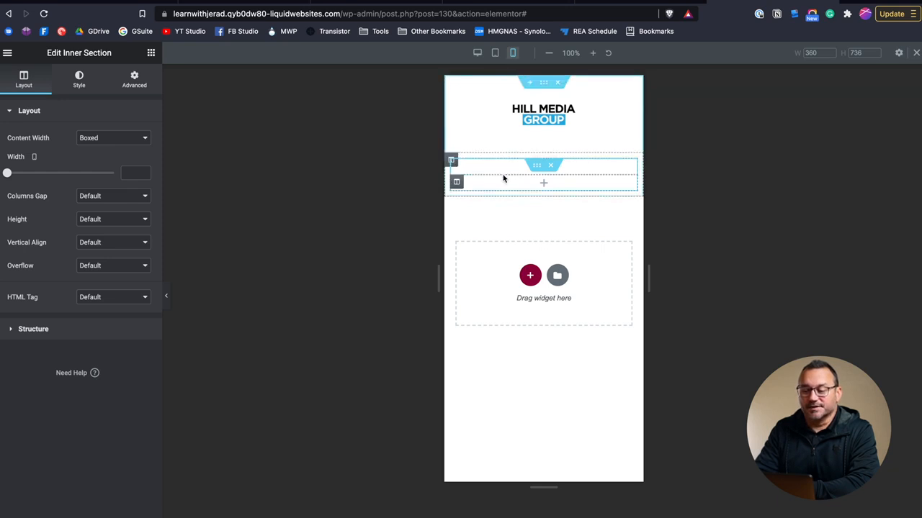
click(495, 52)
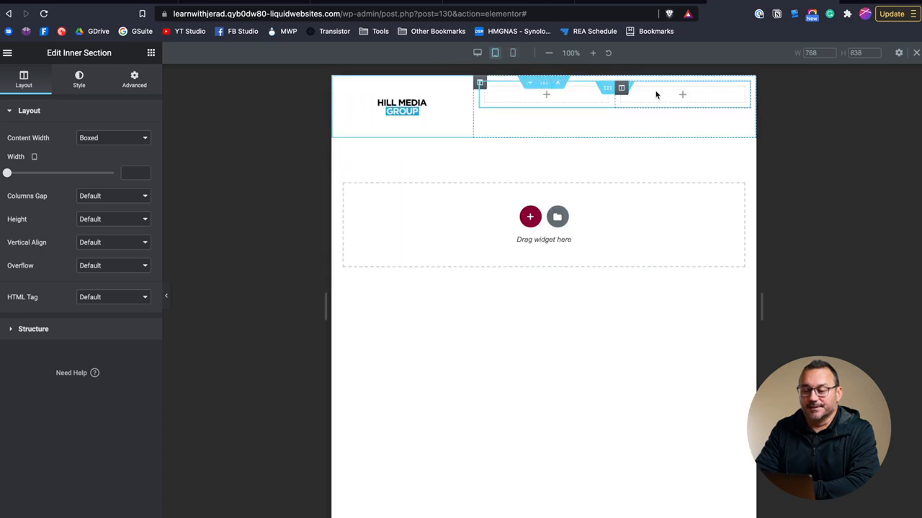
click(477, 53)
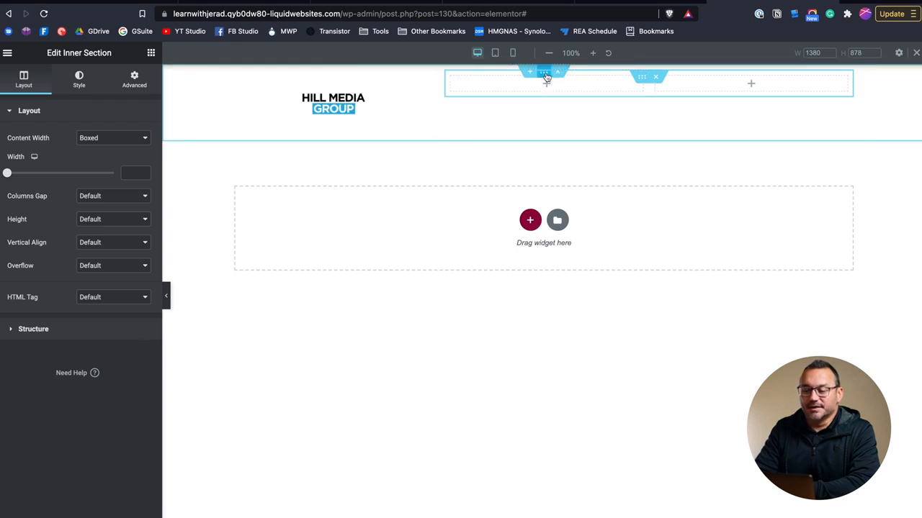
Step: Set the vertical alignment of the wide column holding the inner section to Middle
click(445, 72)
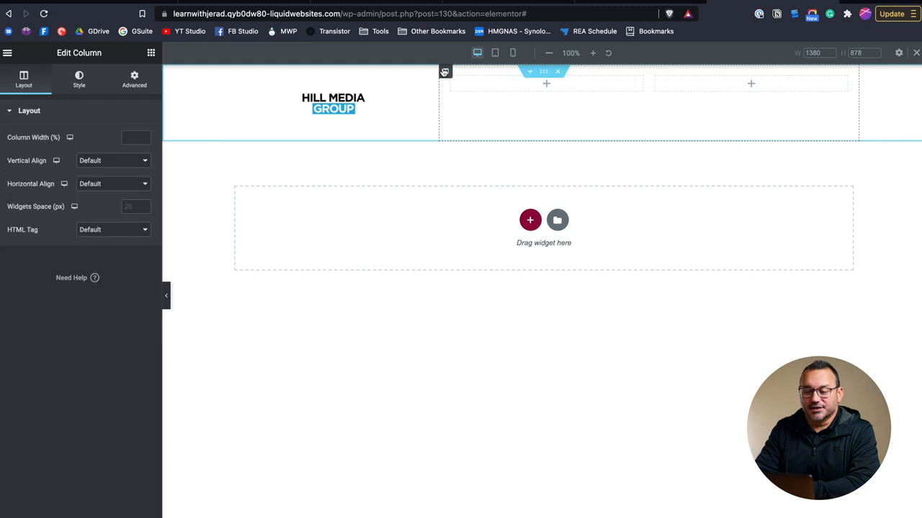
click(124, 161)
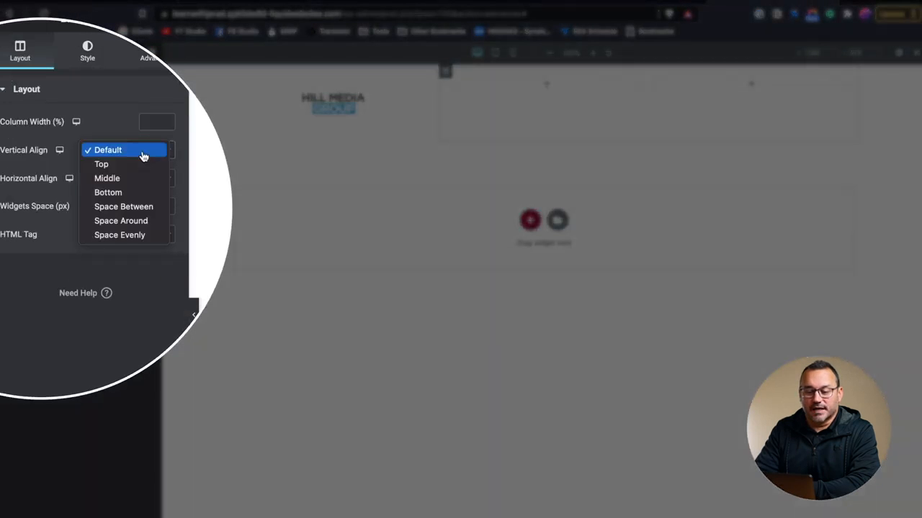
click(135, 178)
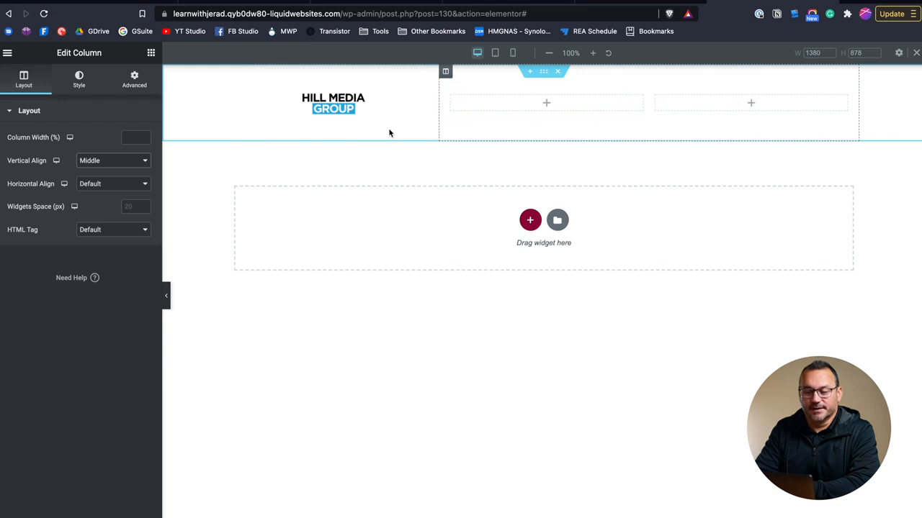
Step: Place a Nav Menu widget in the first column of the inner section
click(150, 53)
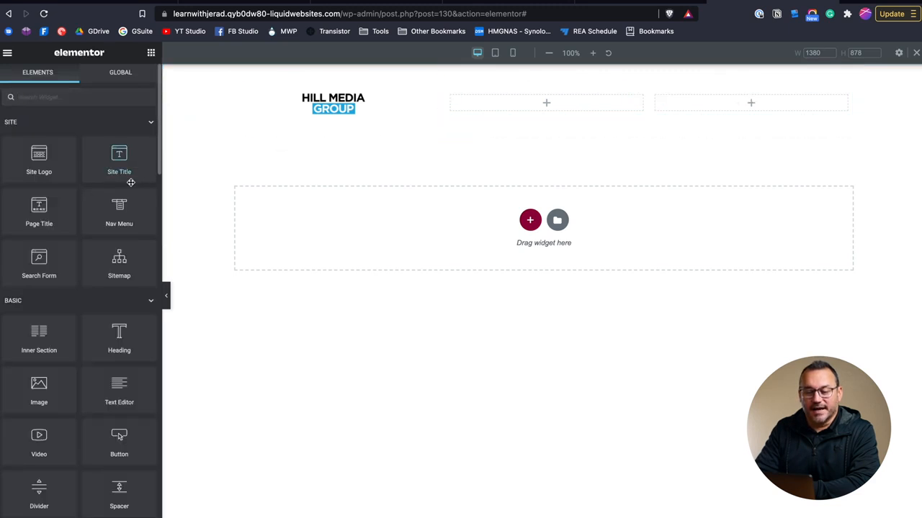
drag(121, 218, 533, 105)
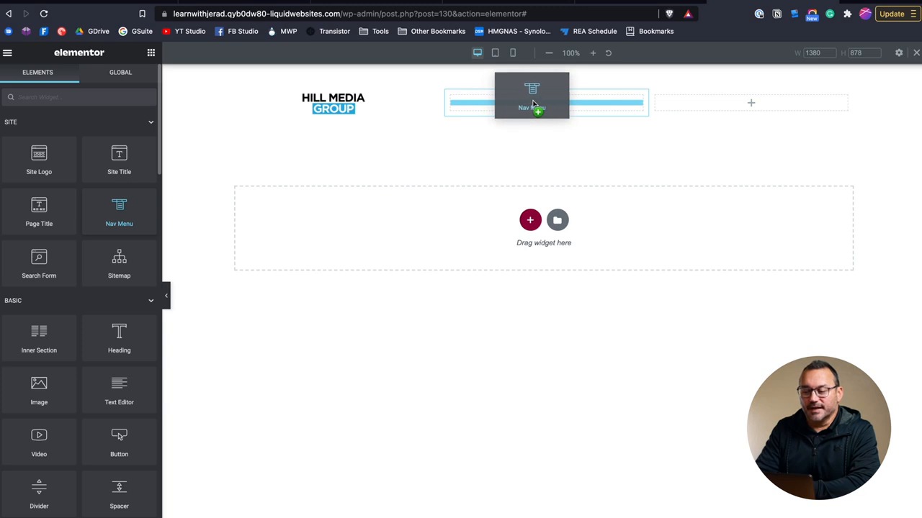
drag(533, 105, 576, 105)
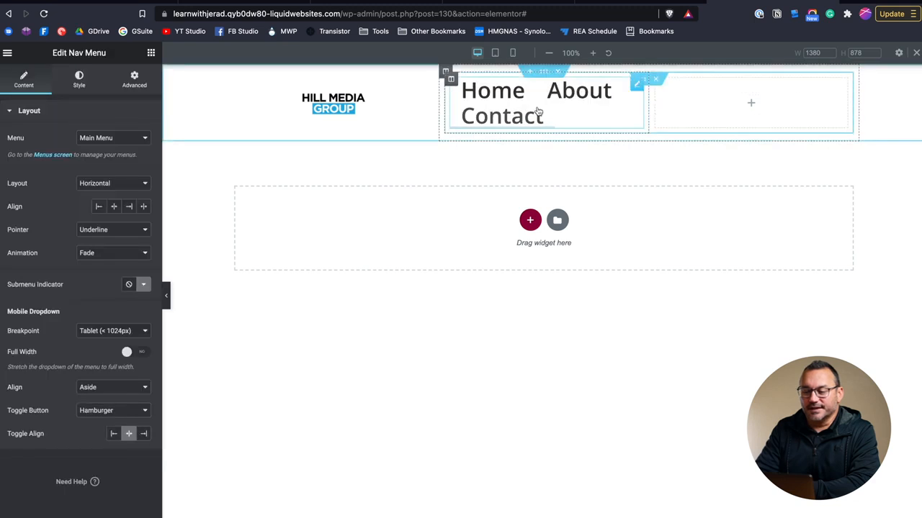
Step: Change the navigation menu's layout to Vertical, keeping Main Menu as its source
click(115, 139)
click(100, 185)
click(100, 185)
click(96, 195)
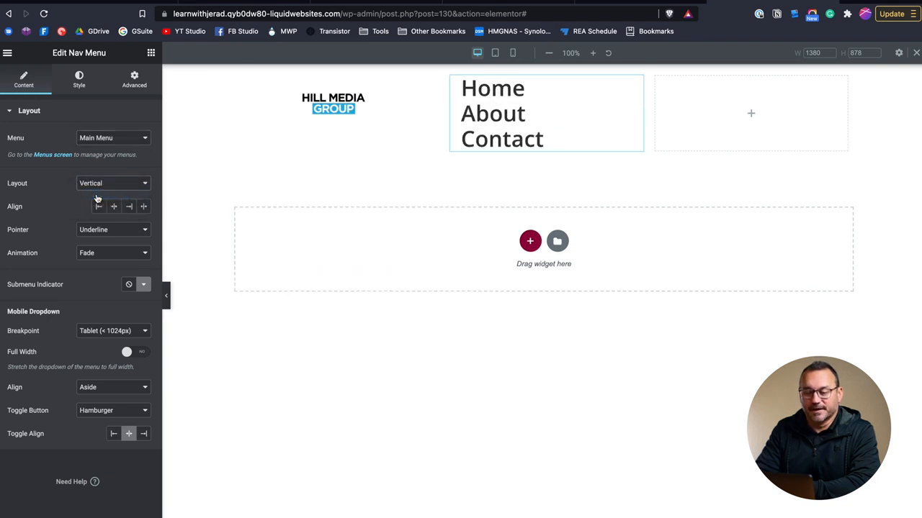
Step: Set the navigation menu's typography size to 20 px
click(73, 84)
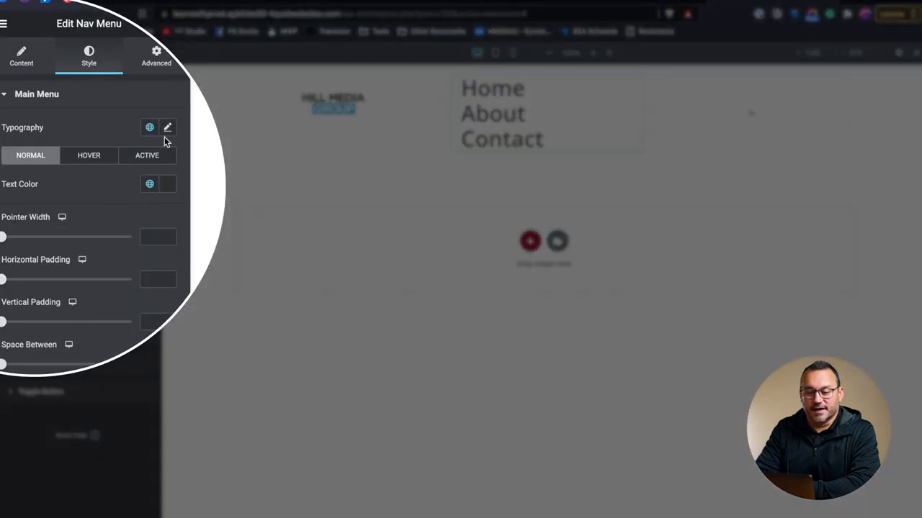
click(143, 137)
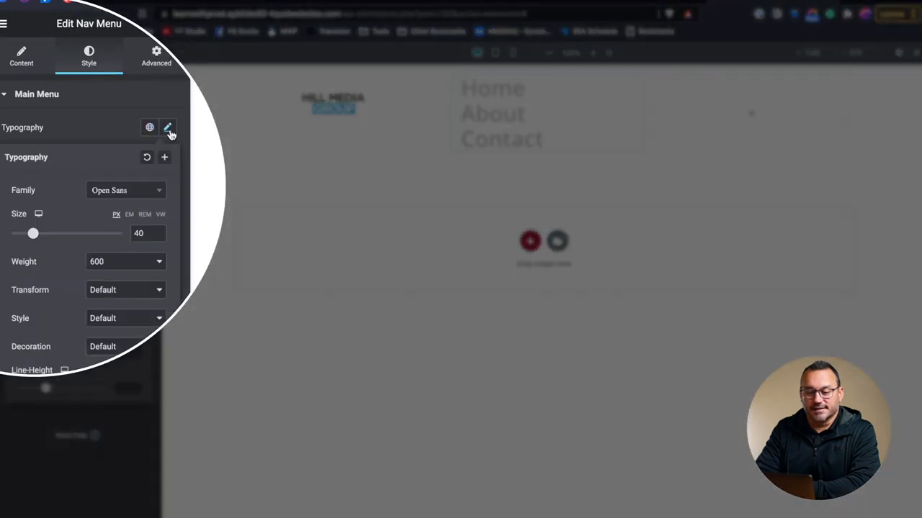
double_click(138, 232)
text(20)
click(451, 103)
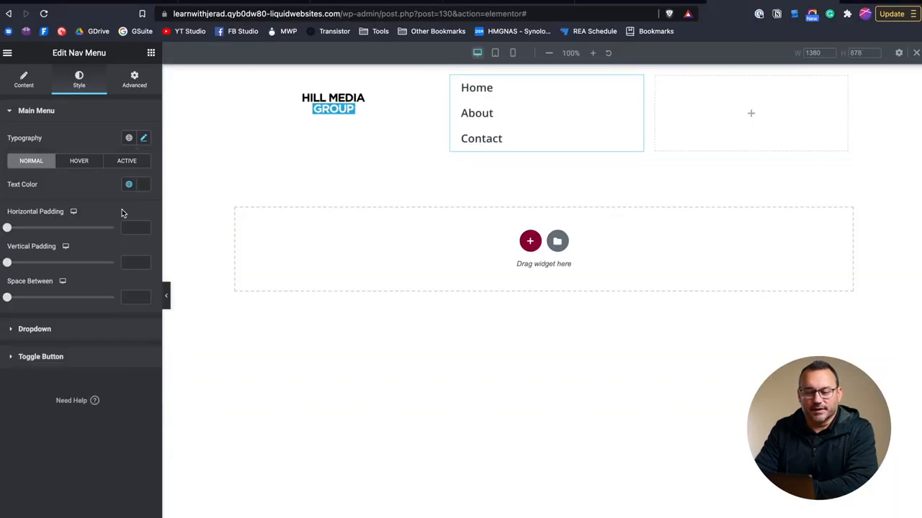
Step: Tighten the spacing of the navigation menu's items by setting the typography line-height to 0.2 em
click(145, 138)
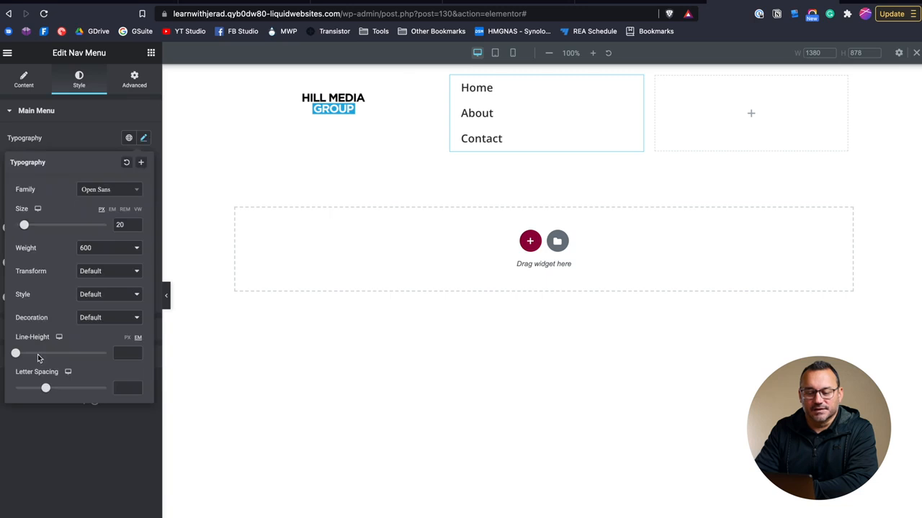
drag(16, 354, 10, 355)
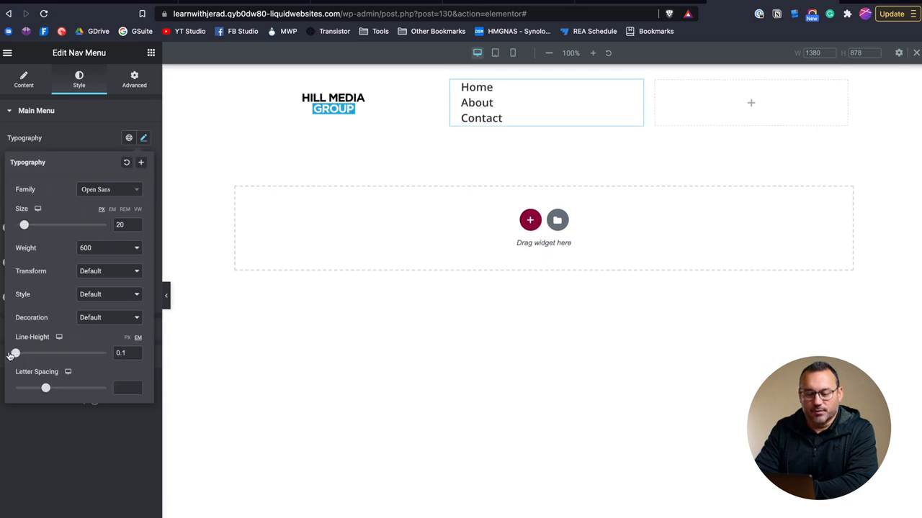
click(134, 352)
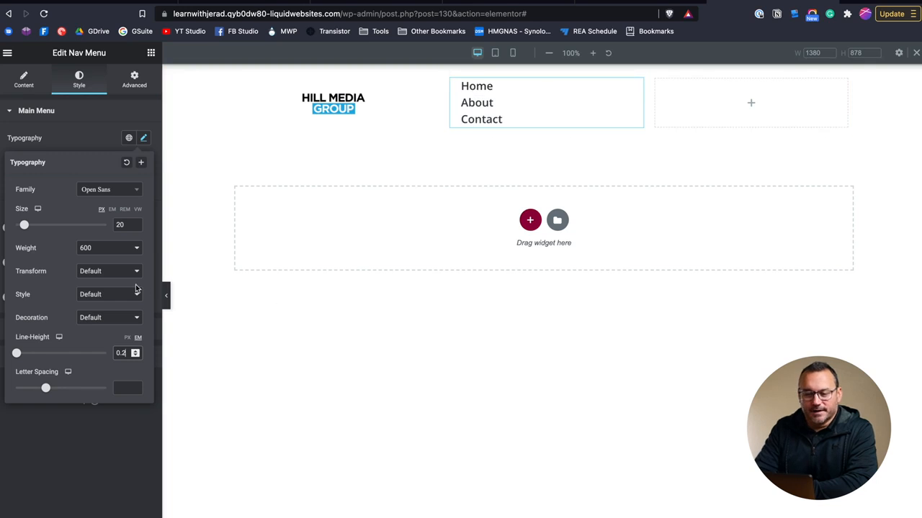
Step: Add a Heading widget to the second column of the inner section and title it "Contact Us"
click(152, 53)
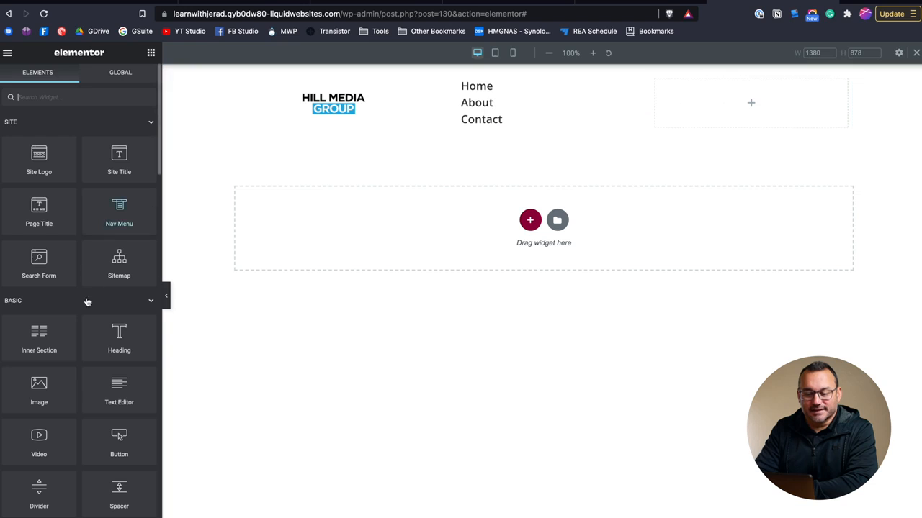
scroll(85, 312, down, 1)
drag(117, 310, 720, 100)
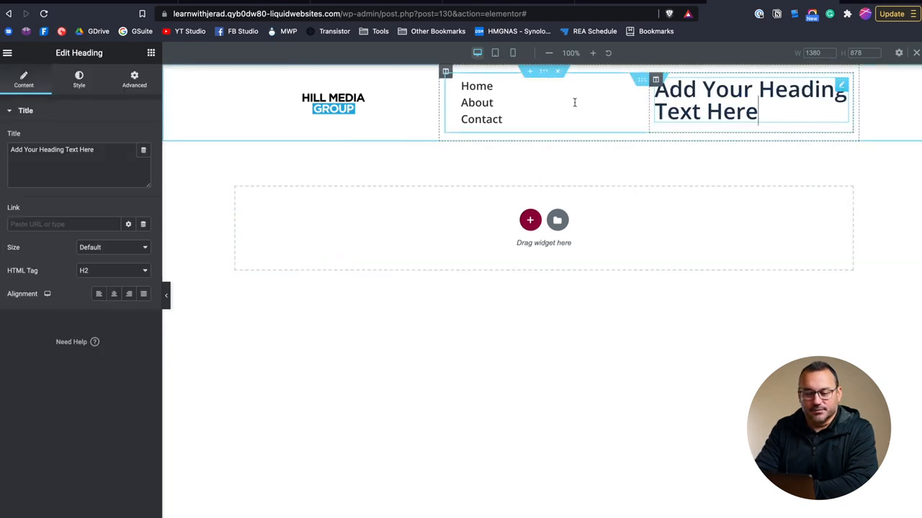
triple_click(96, 151)
text(Contact Us)
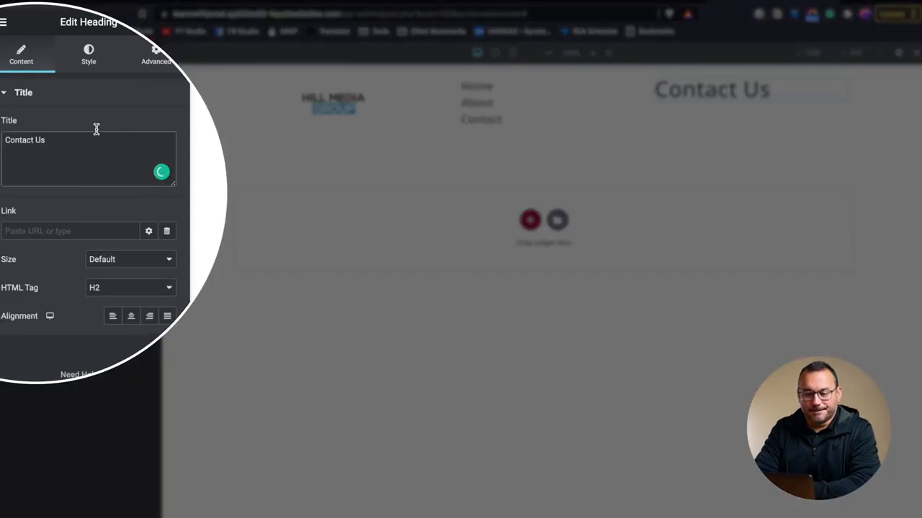
Step: Set the Contact Us heading's typography size to 24 px
click(89, 54)
click(169, 155)
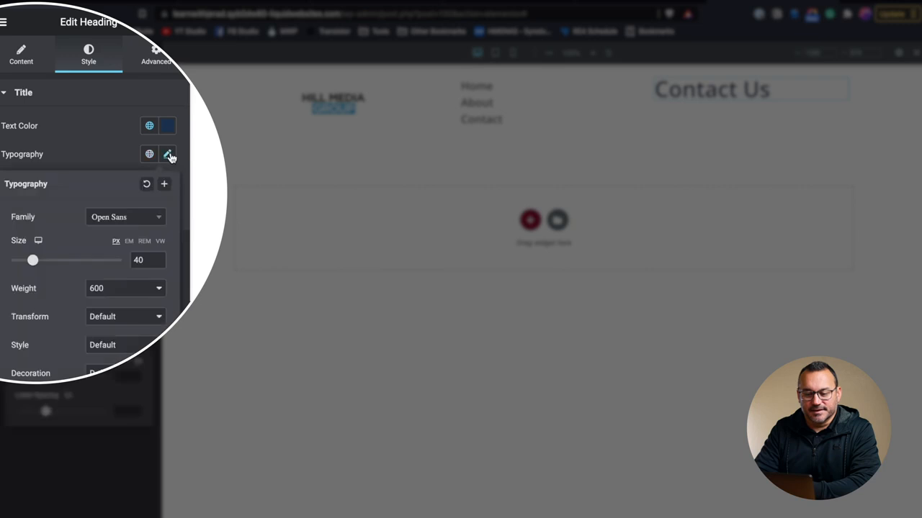
drag(33, 261, 24, 264)
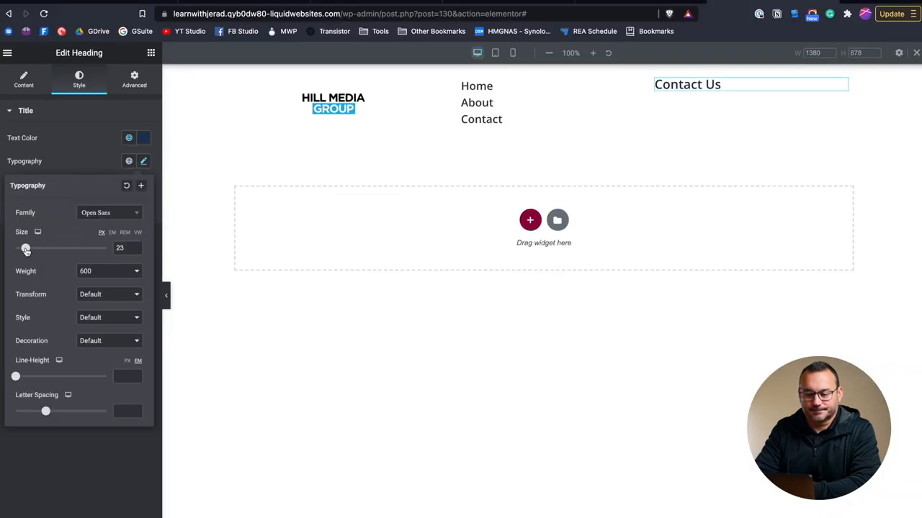
click(135, 246)
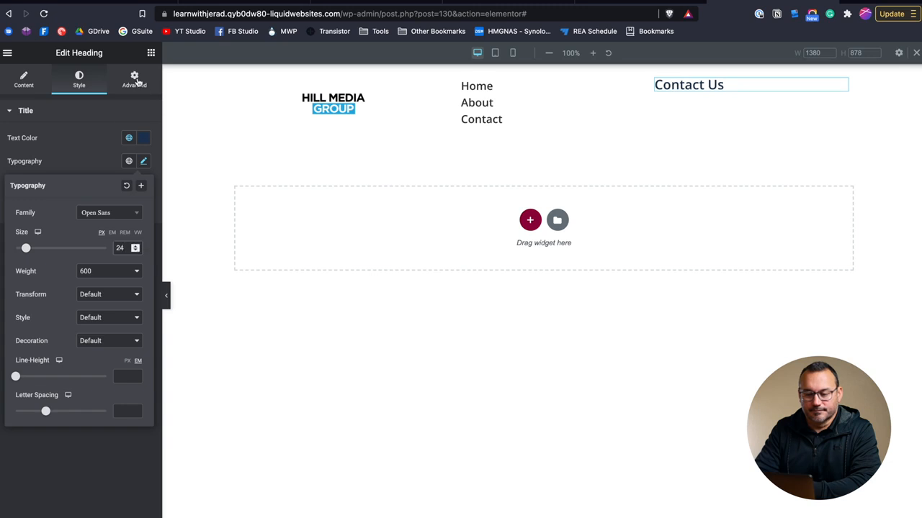
Step: Place a Text Editor widget beneath the Contact Us heading and replace its placeholder text with the two-line postal address
click(151, 52)
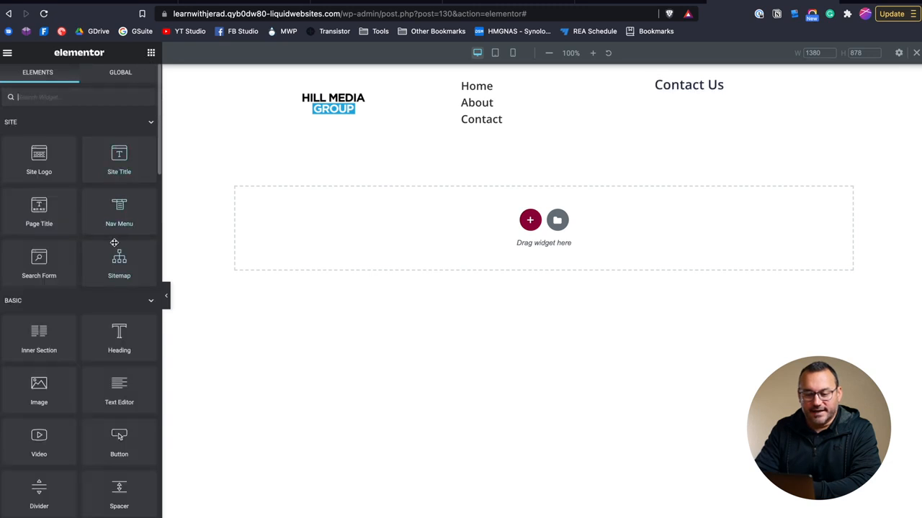
drag(120, 389, 710, 94)
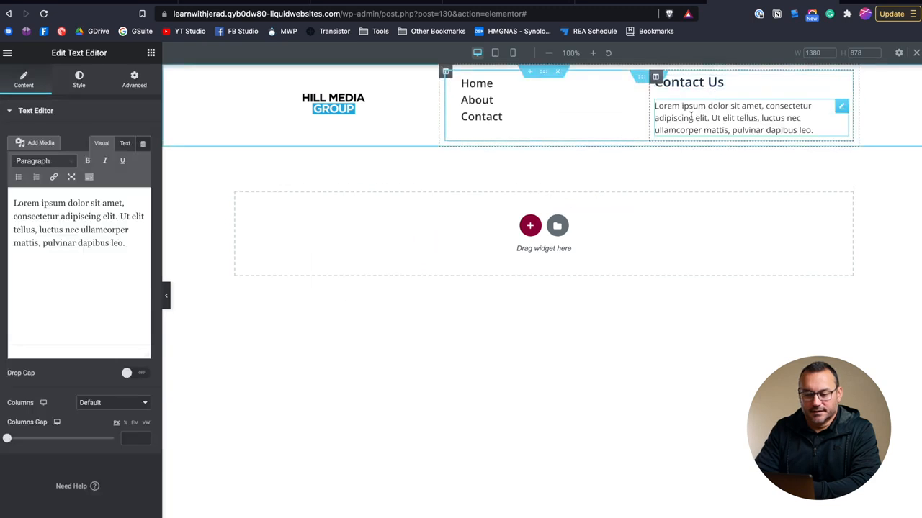
drag(11, 202, 76, 223)
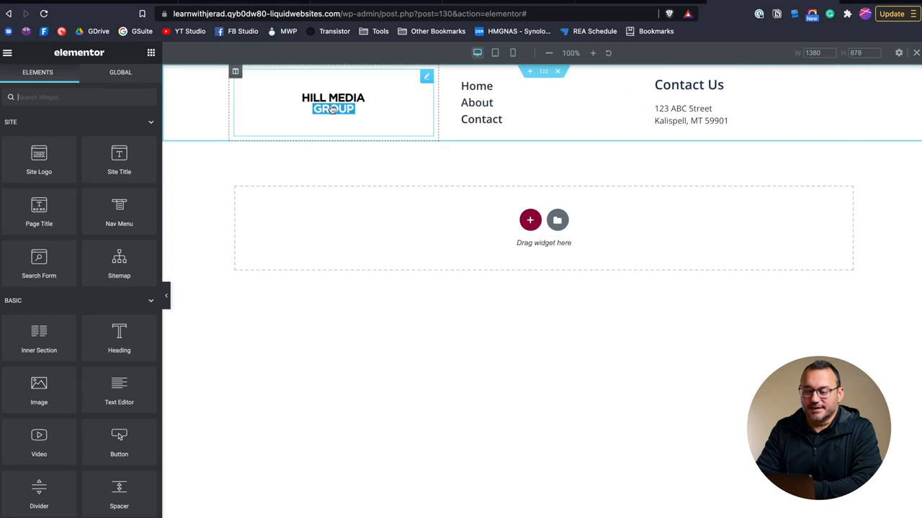
Step: Align the site logo to the left of its column
click(396, 115)
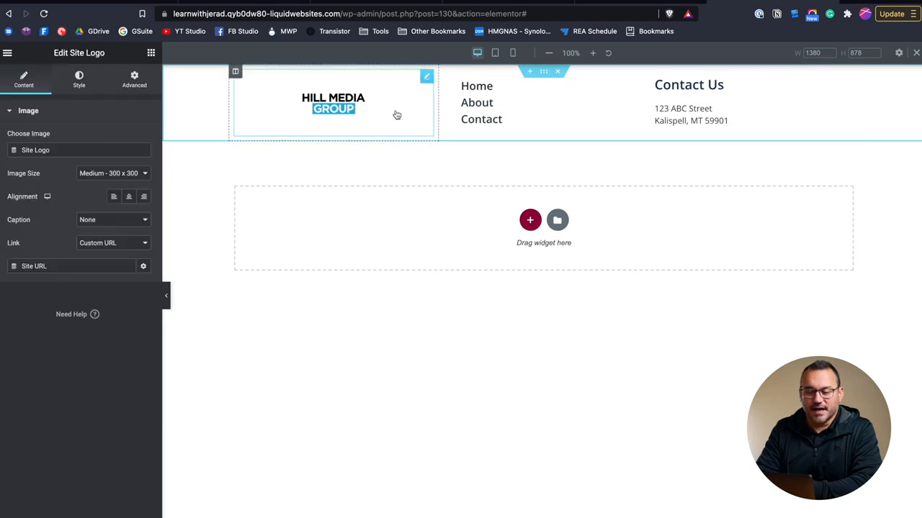
click(113, 196)
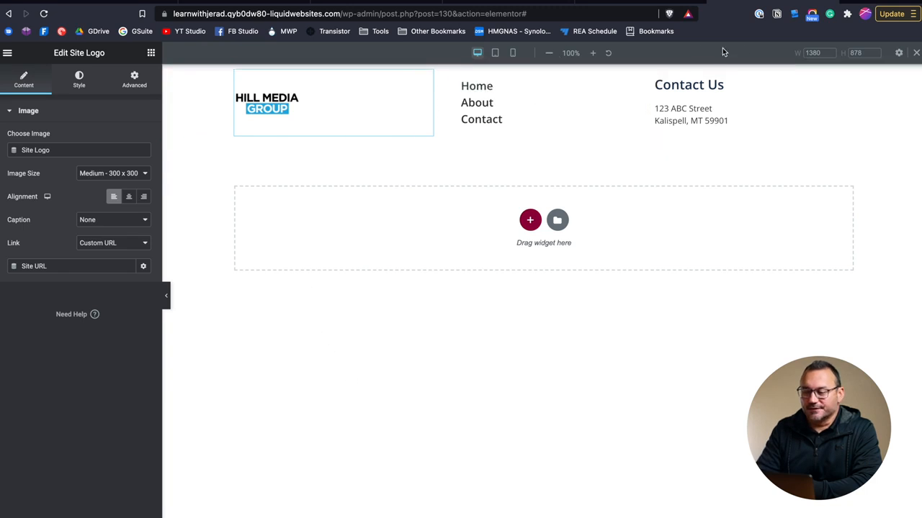
Step: Close the responsive preview bar and give the logo and menu section a solid border, 2 px at the top and 0 on other sides
click(916, 53)
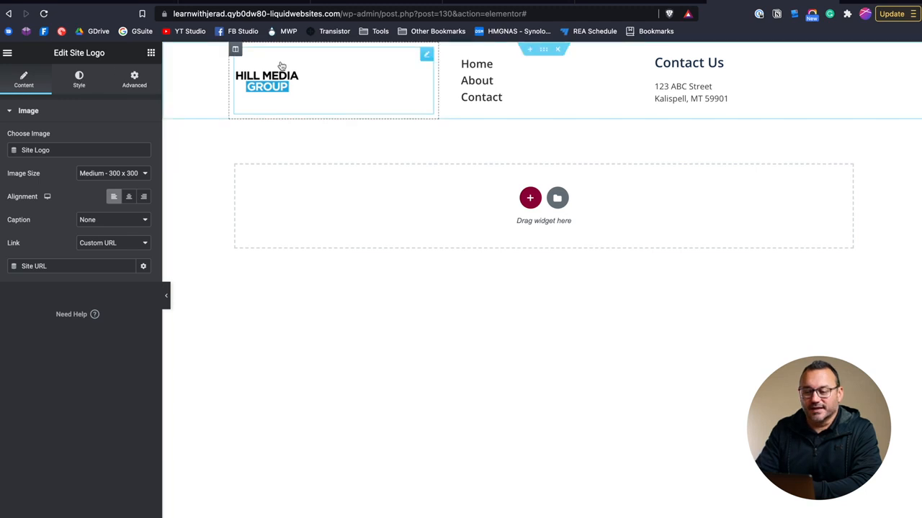
click(543, 49)
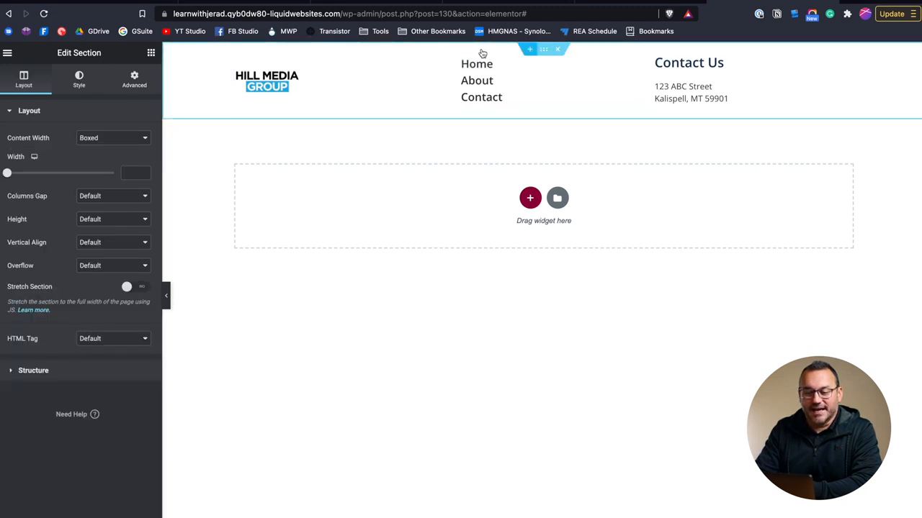
click(75, 76)
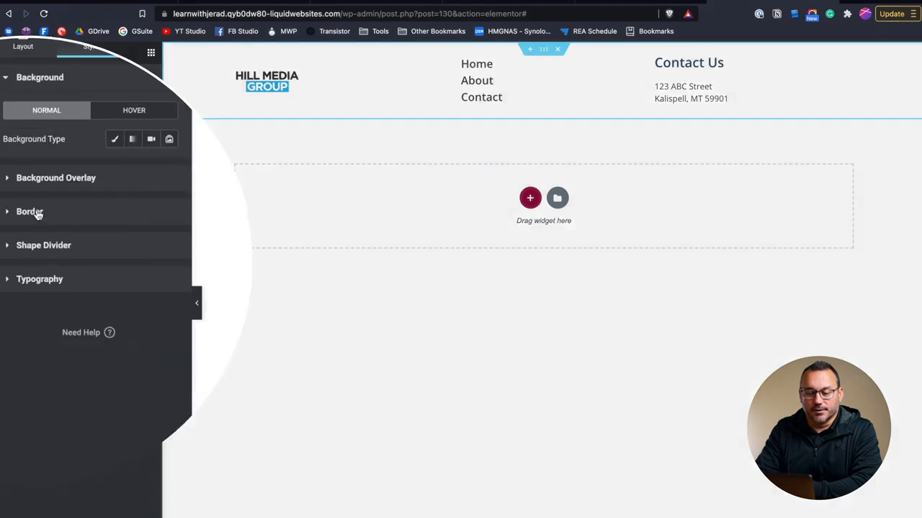
click(30, 221)
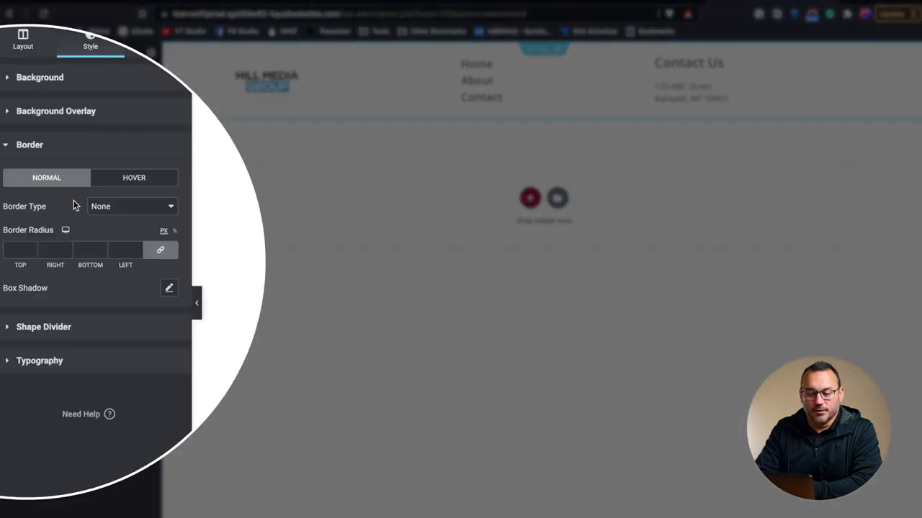
click(134, 209)
click(130, 219)
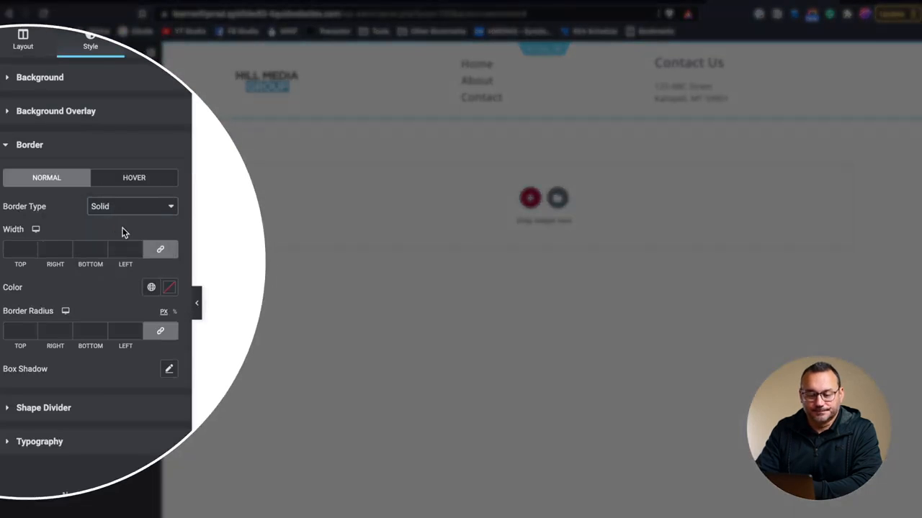
click(161, 252)
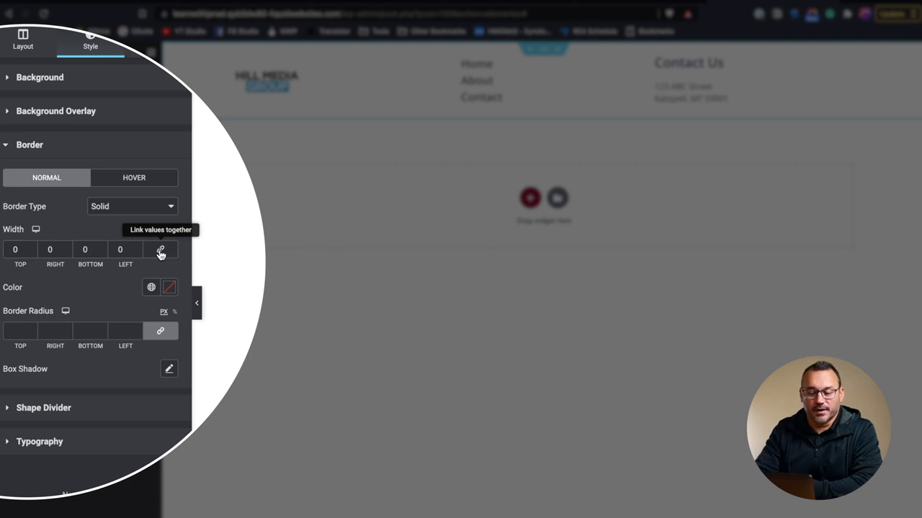
click(13, 249)
text(2)
click(113, 284)
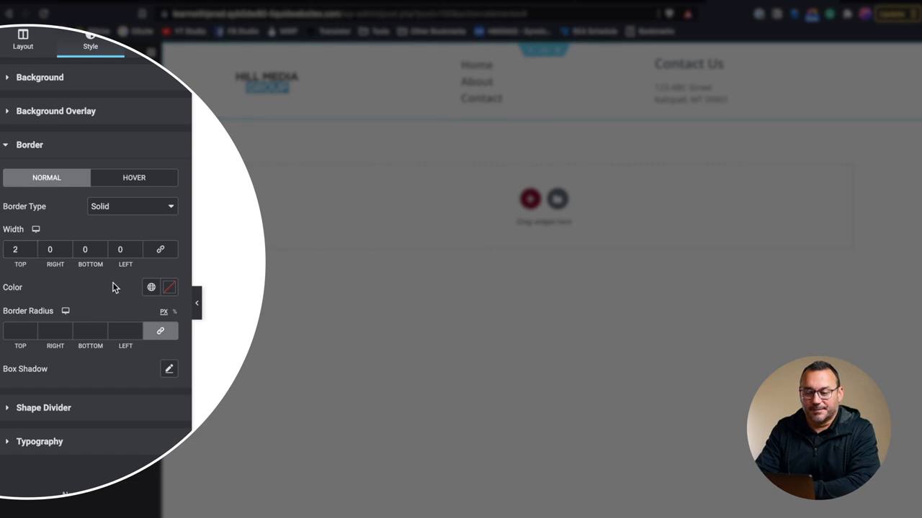
click(309, 369)
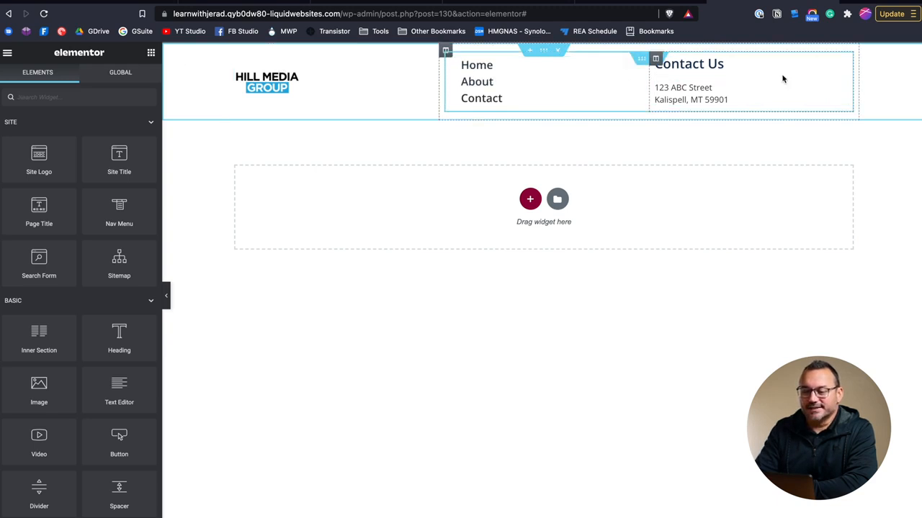
Step: Give the outer column holding the menu and contact details a classic background in light gray #E7E7E7
click(445, 51)
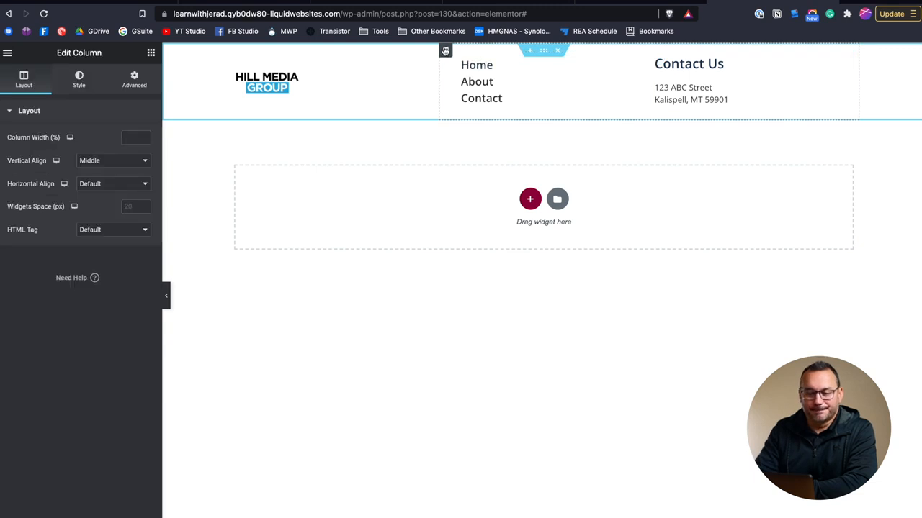
click(79, 84)
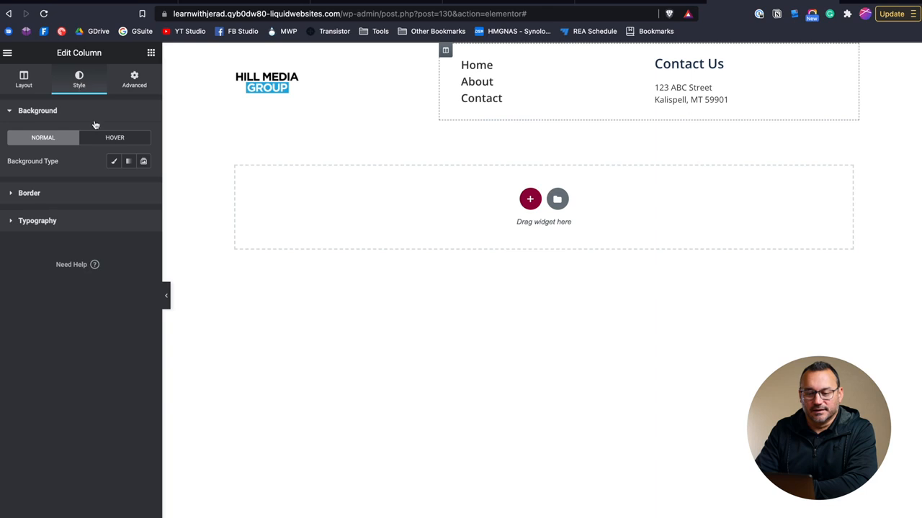
click(114, 161)
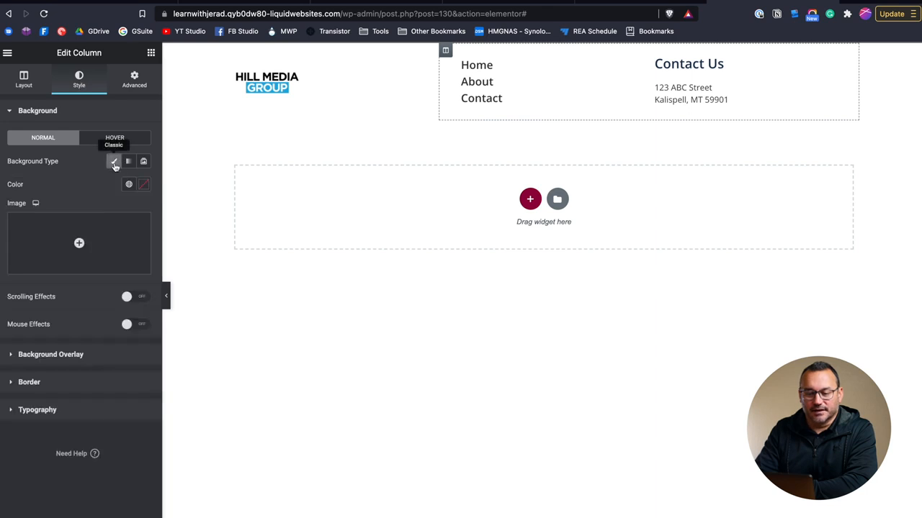
click(143, 185)
drag(36, 238, 1, 235)
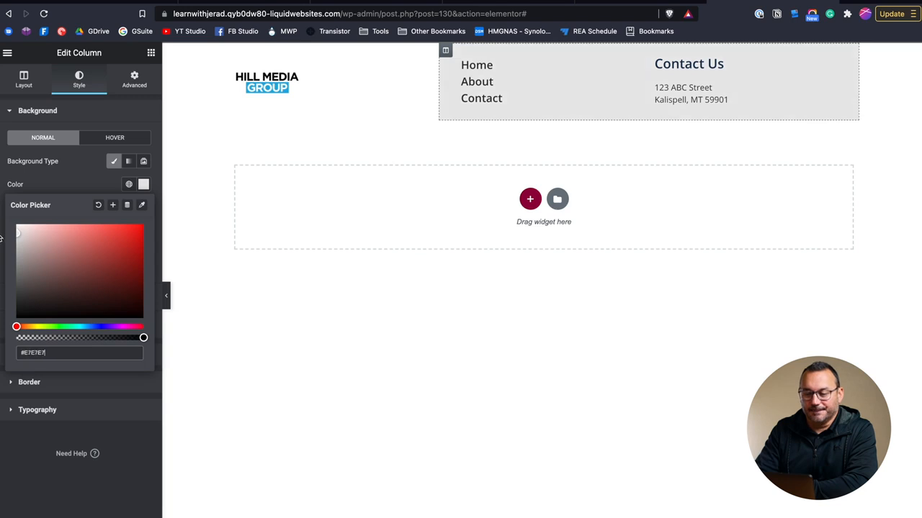
click(207, 331)
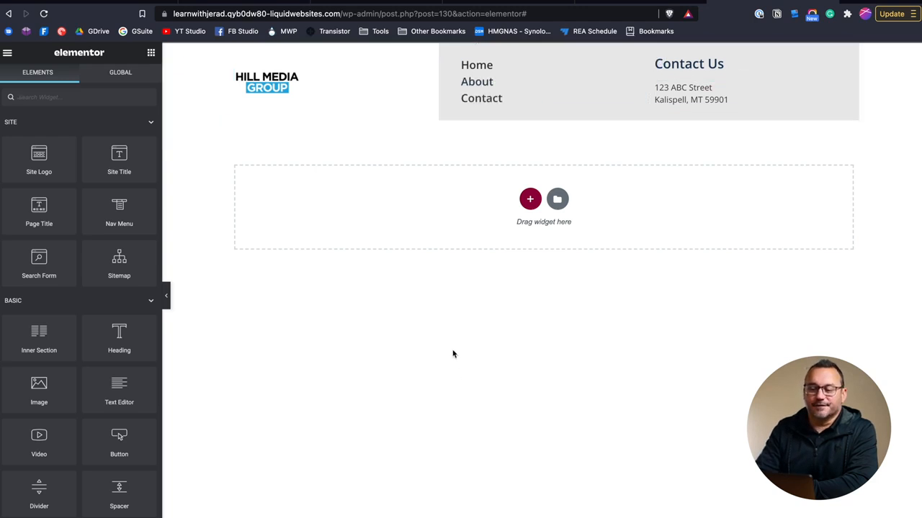
Step: Center the site logo within its column
click(272, 86)
click(129, 198)
click(288, 335)
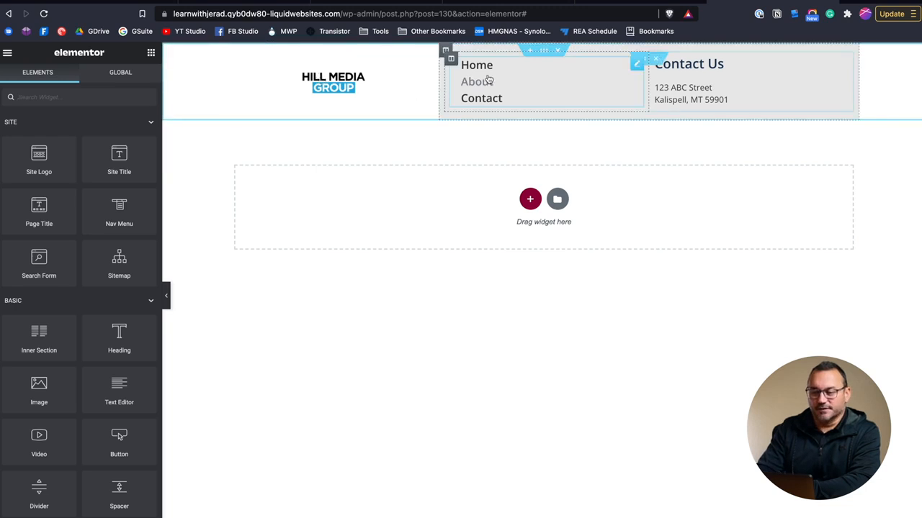
Step: Set the content width of the section with the logo, menu and contact details to Full Width
click(543, 50)
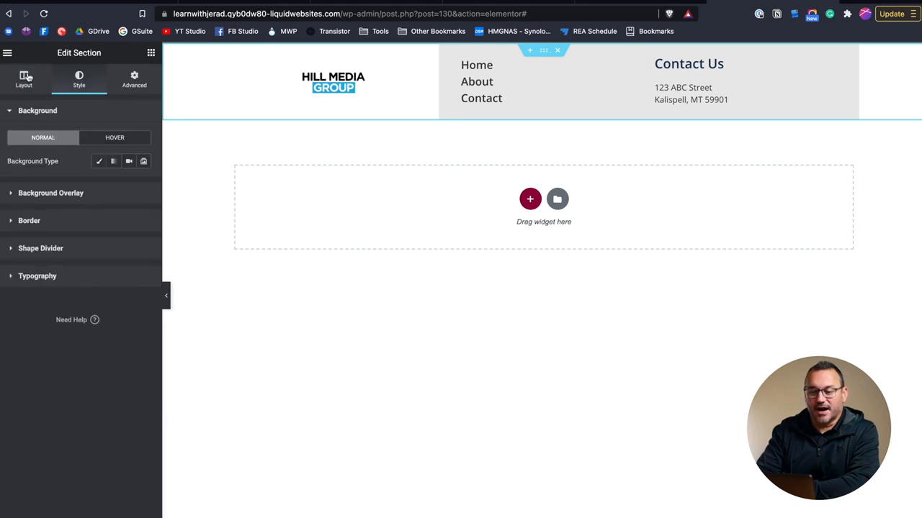
click(25, 77)
click(95, 141)
click(98, 150)
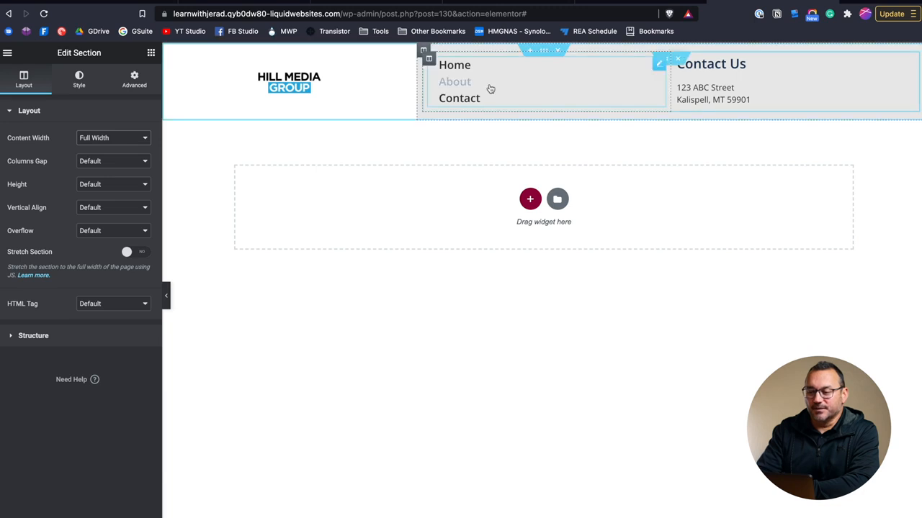
click(609, 380)
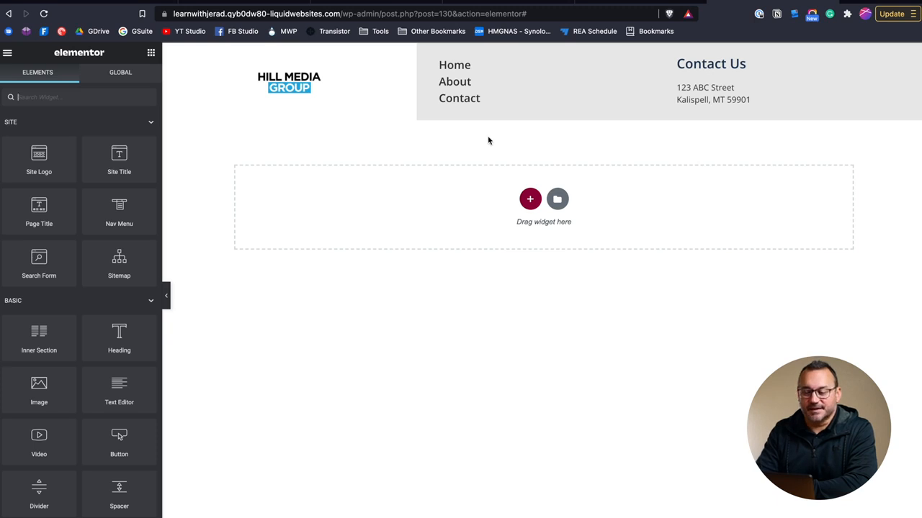
Step: Add a single-column section below the existing one and place a Text Editor widget in it
click(529, 199)
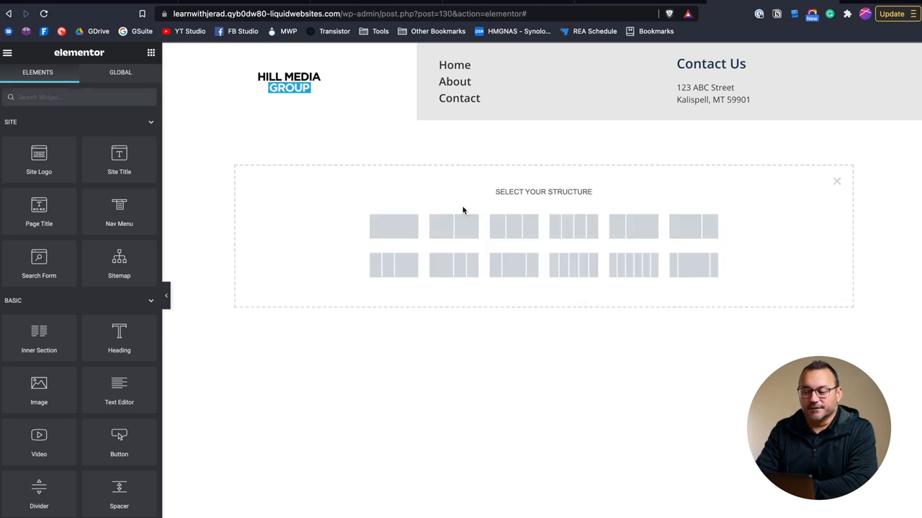
click(401, 227)
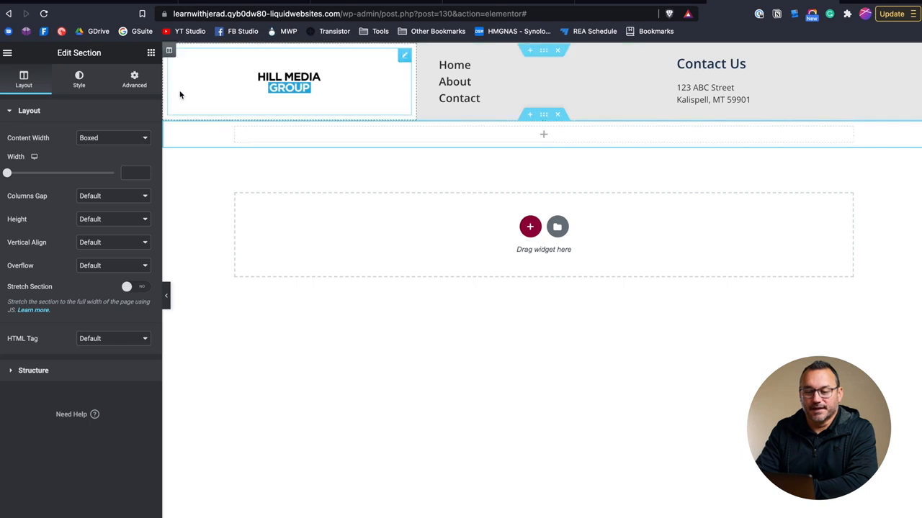
click(150, 52)
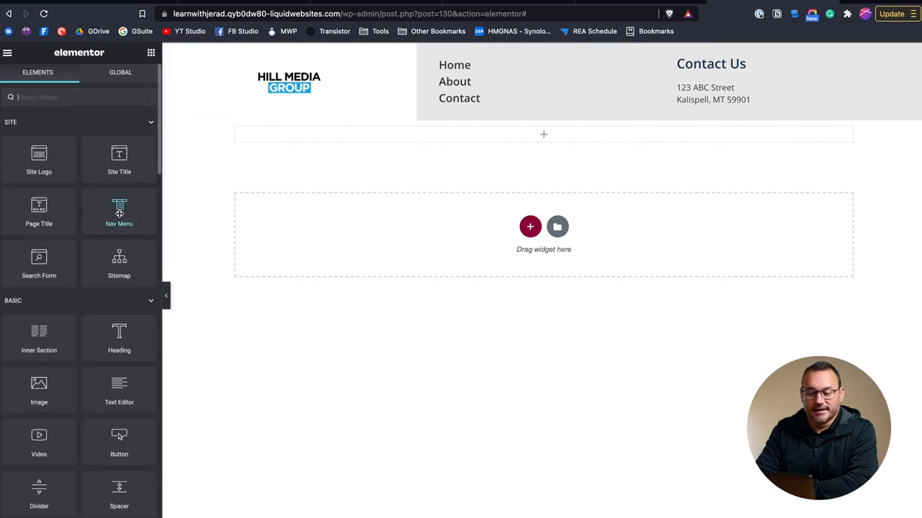
drag(119, 384, 551, 134)
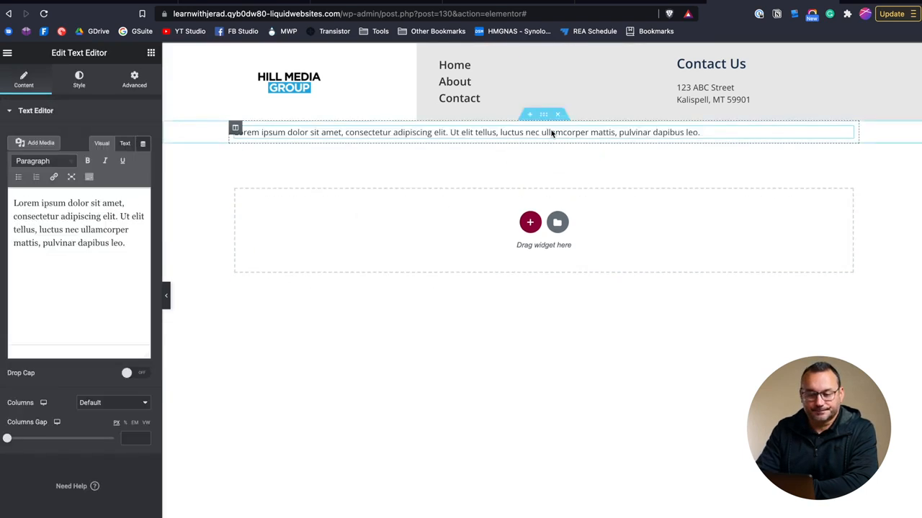
Step: Replace the new text widget's placeholder with "Copyright 2021 - Elementor Pros"
triple_click(80, 216)
text(Copyright 2021)
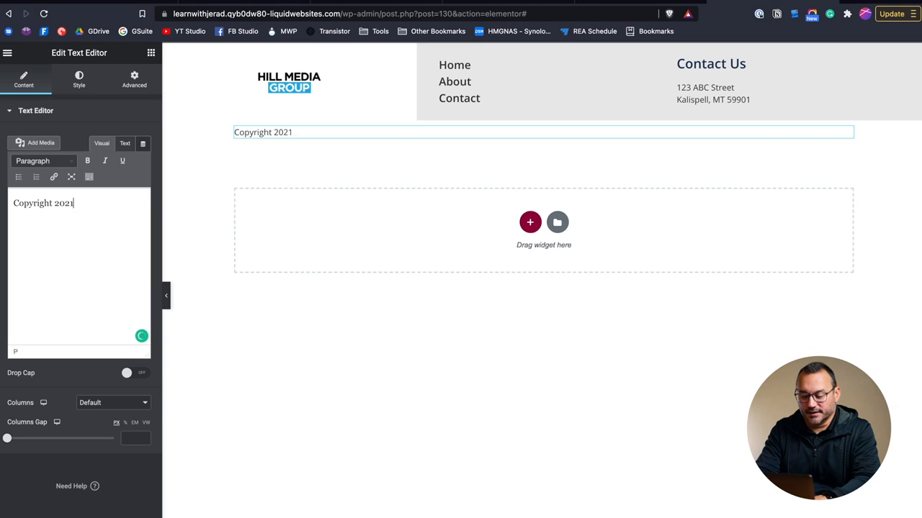
text( - Elementor Pros)
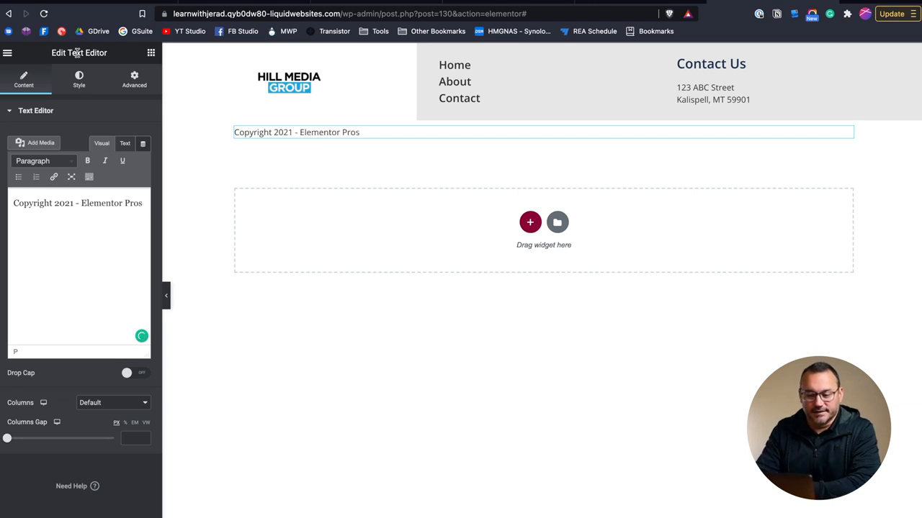
Step: Center-align the copyright text in its section
click(80, 79)
click(113, 138)
click(489, 433)
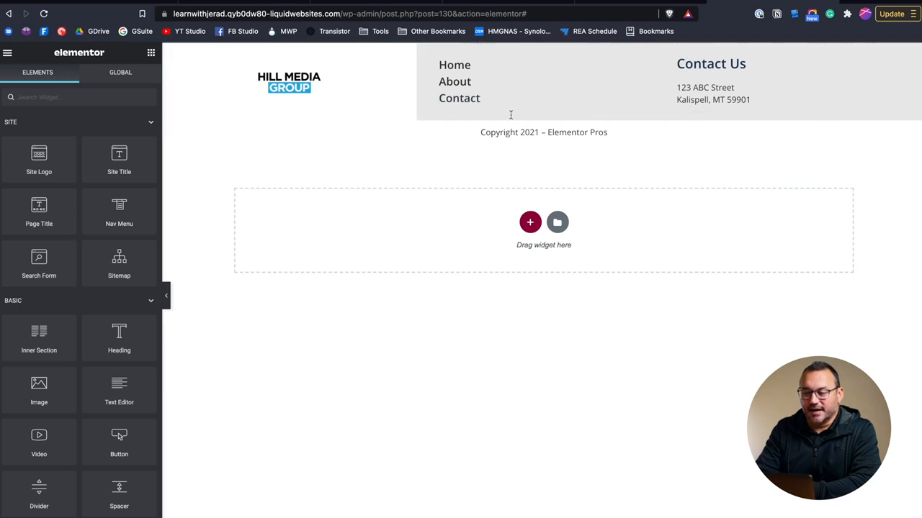
Step: Set the bottom border width of the section with the logo, menu and contact details to 2
click(544, 50)
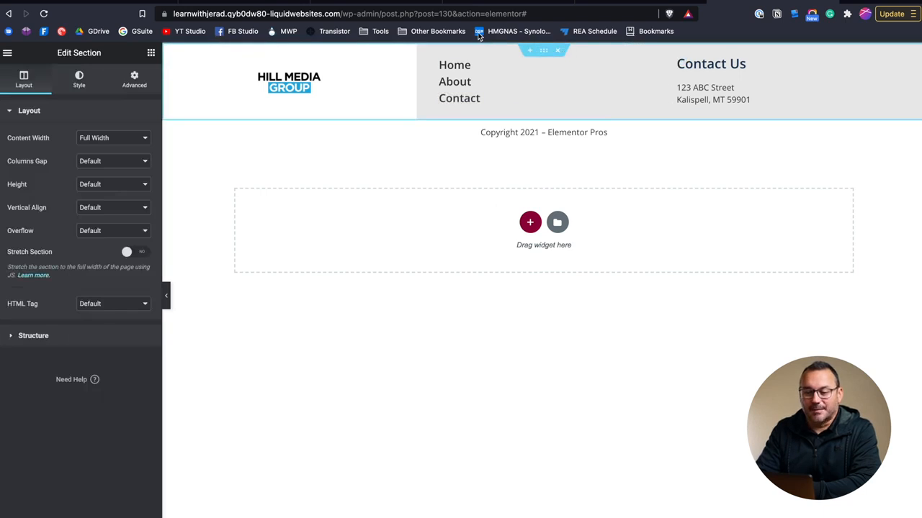
click(79, 85)
click(35, 218)
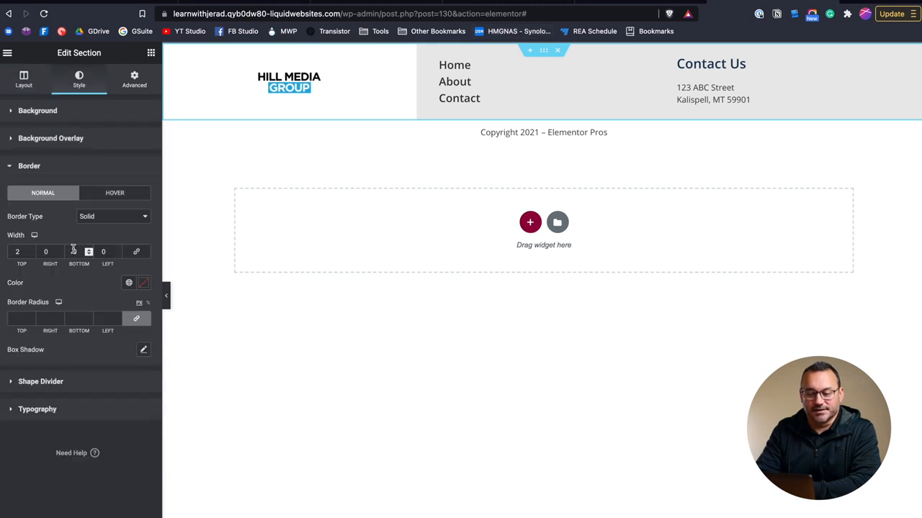
drag(69, 252, 95, 252)
text(2)
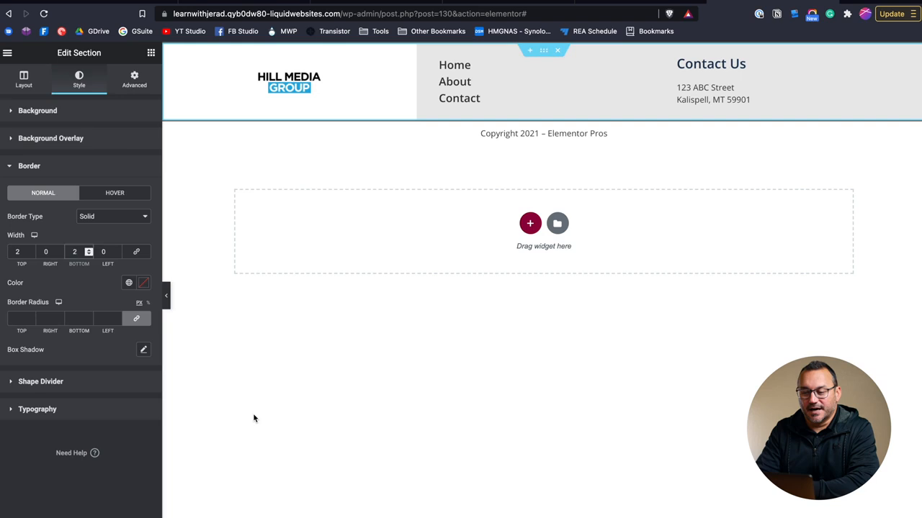
click(253, 418)
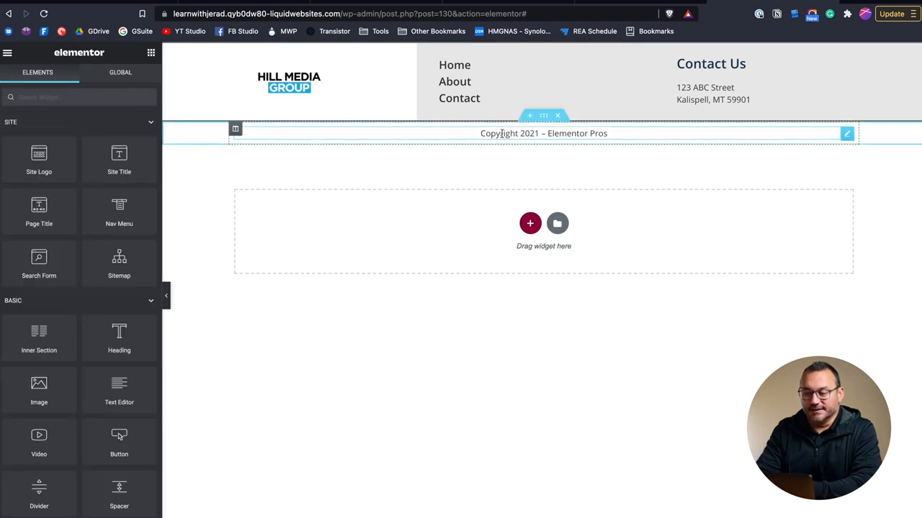
Step: Give the copyright section a solid gray background color, #A5A5A5
click(544, 117)
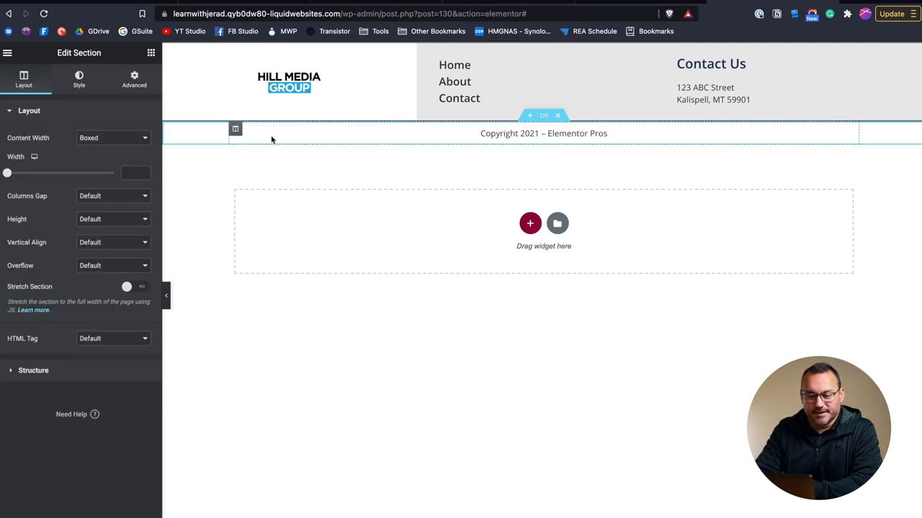
click(80, 81)
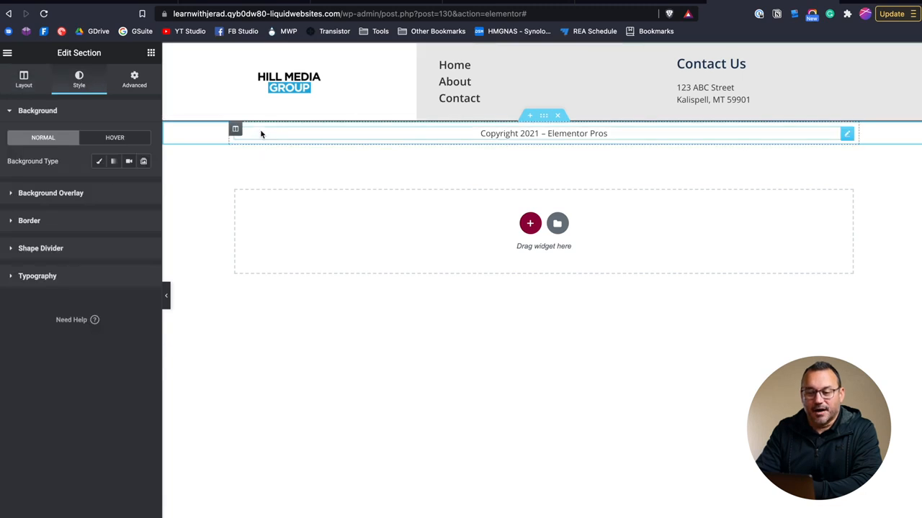
click(99, 163)
click(143, 186)
drag(52, 247, 1, 261)
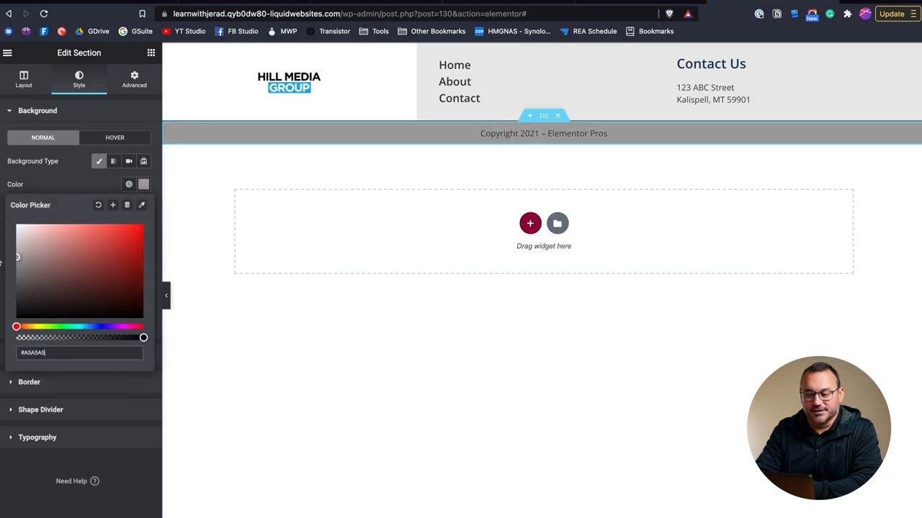
click(306, 311)
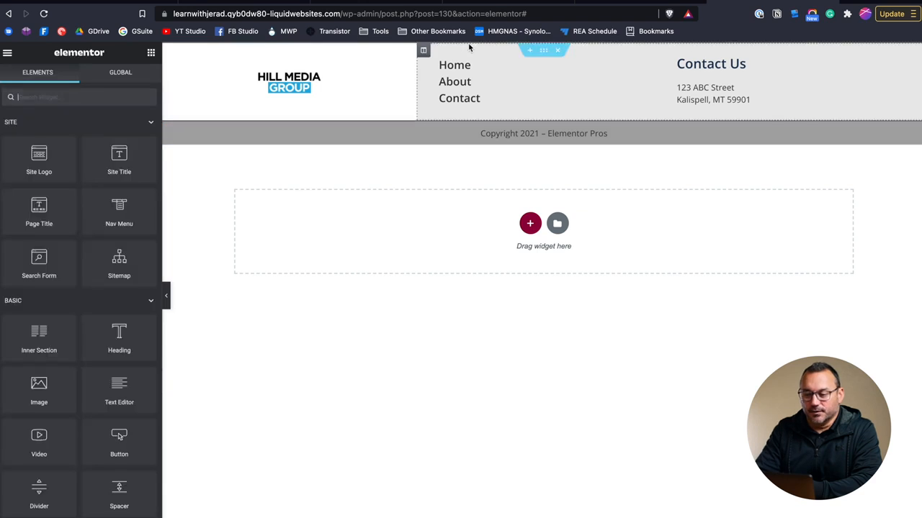
Step: Set the bottom border width of the section with the logo, menu and contact details to 0
click(545, 51)
click(46, 222)
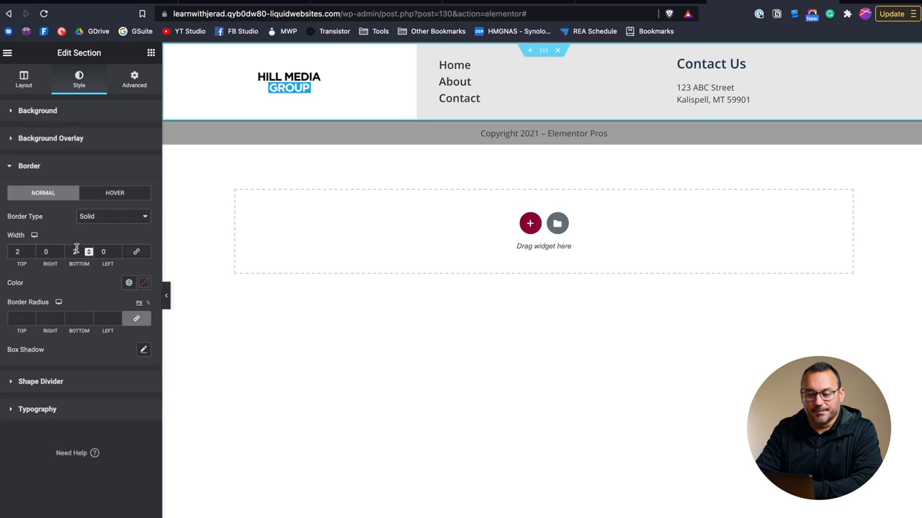
drag(77, 250, 67, 251)
text(0)
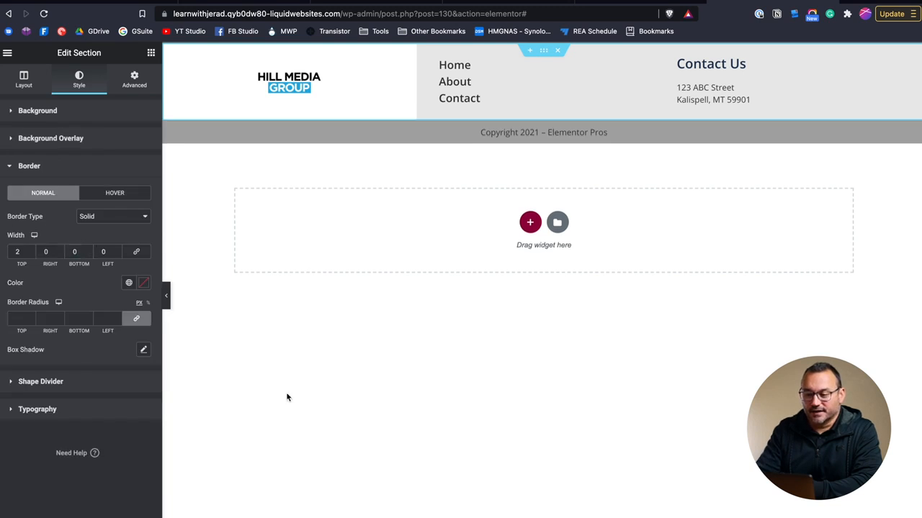
click(286, 397)
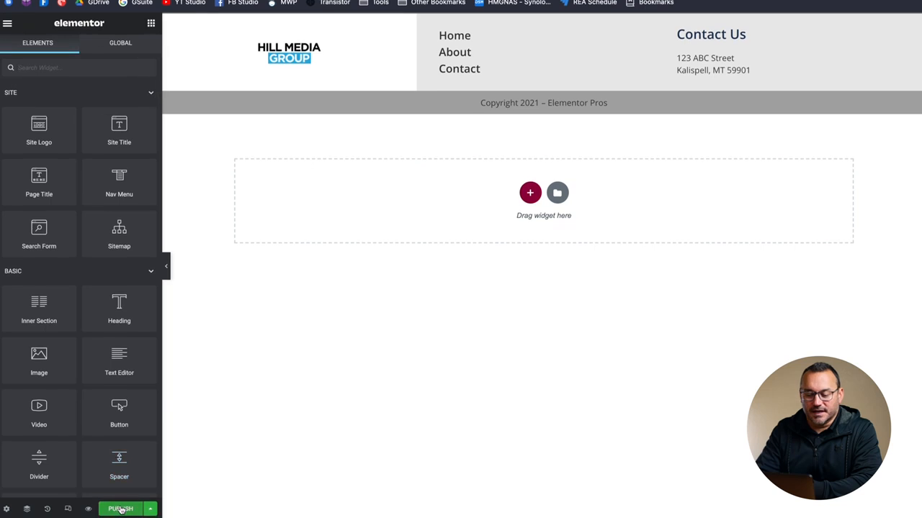
Step: Publish the footer template with a display condition added and reload the website in its other browser tab
click(121, 509)
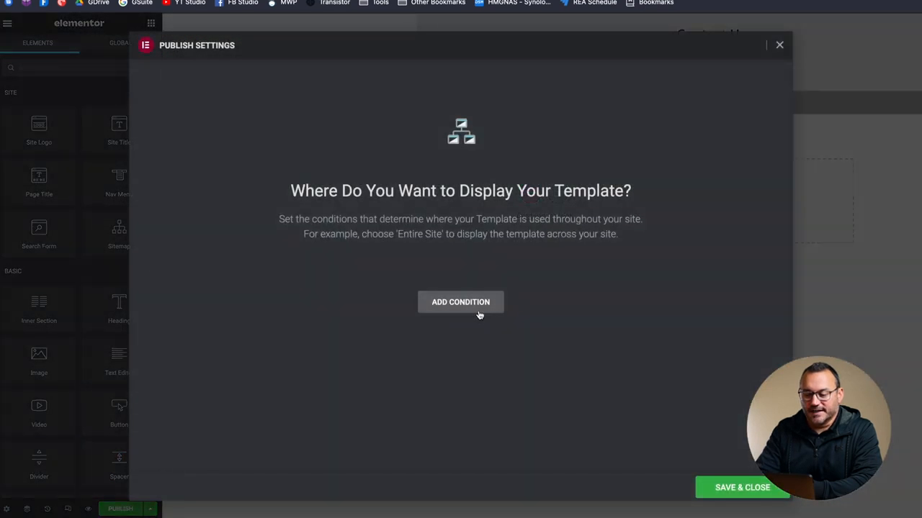
click(478, 314)
click(711, 485)
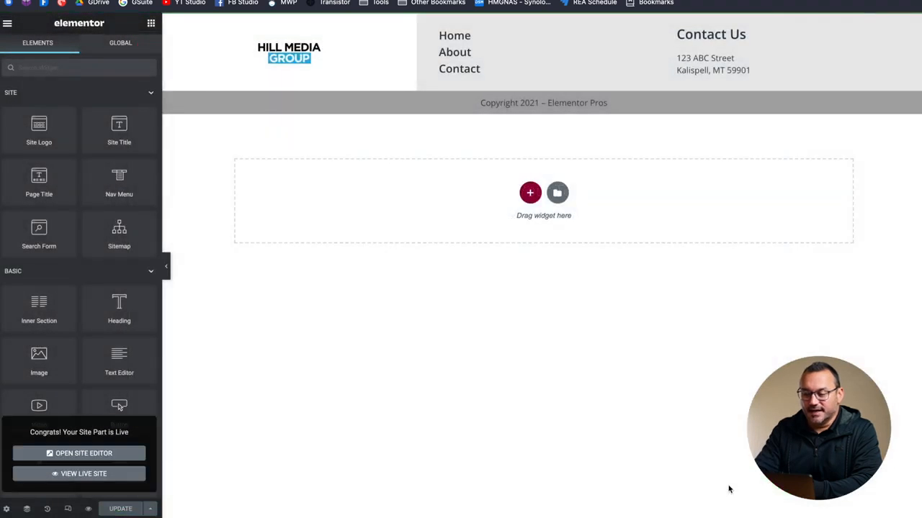
click(669, 1)
key(super+r)
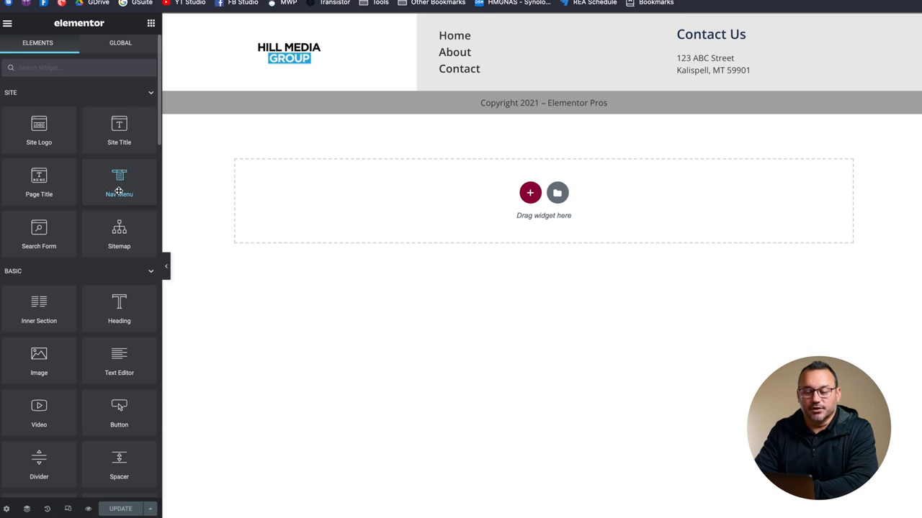
Step: Expand the WordPress widget category and look through the widgets it offers
scroll(119, 191, down, 20)
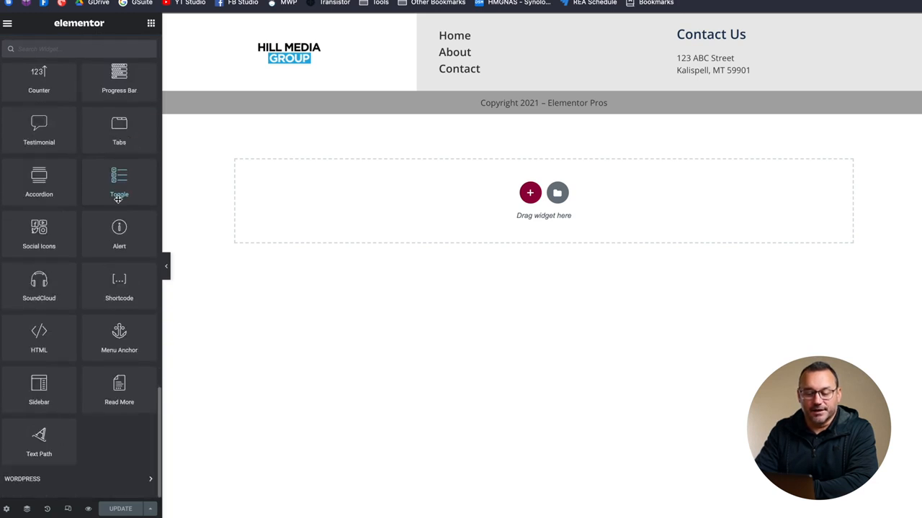
click(39, 481)
scroll(98, 461, down, 8)
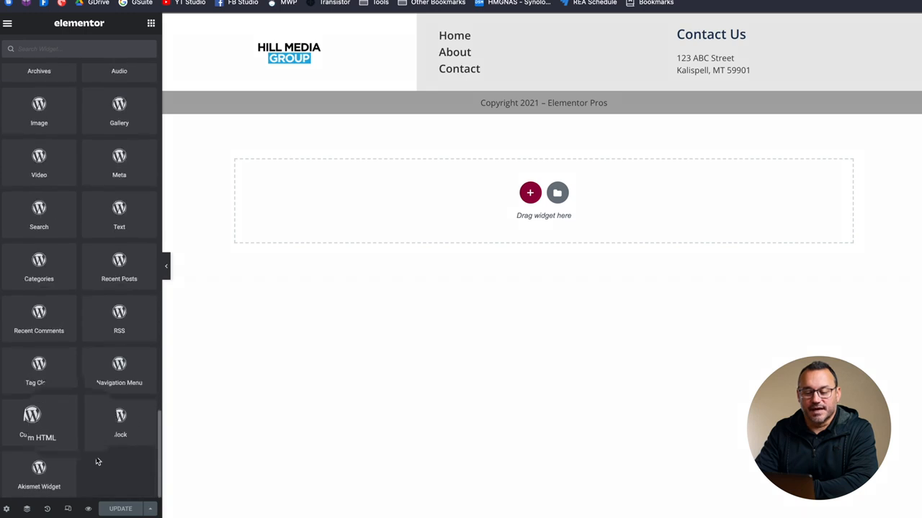